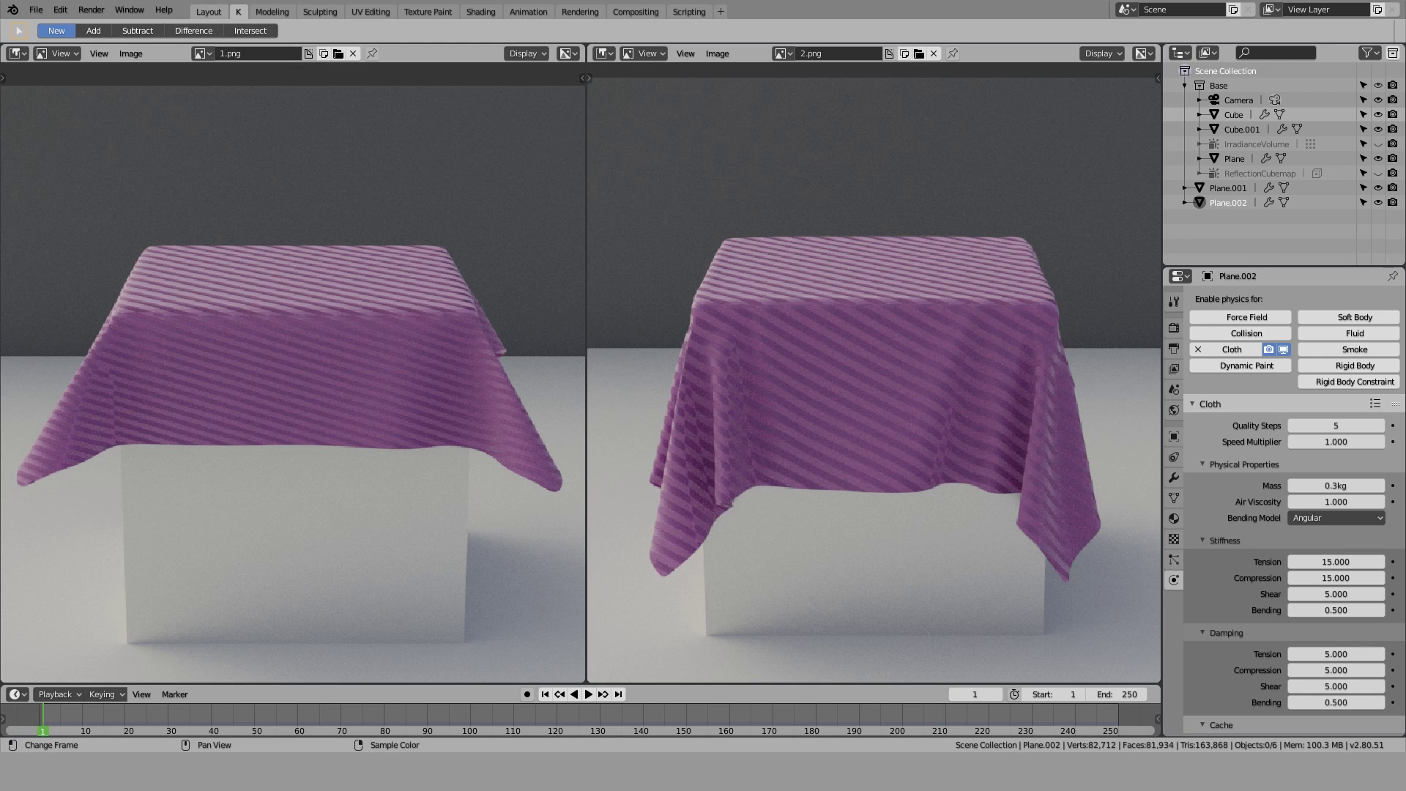
In the Layout workspace, remove the Subdivision modifier from both cloth planes, Plane.002 and Plane.001, keeping their Cloth modifiers
click(209, 12)
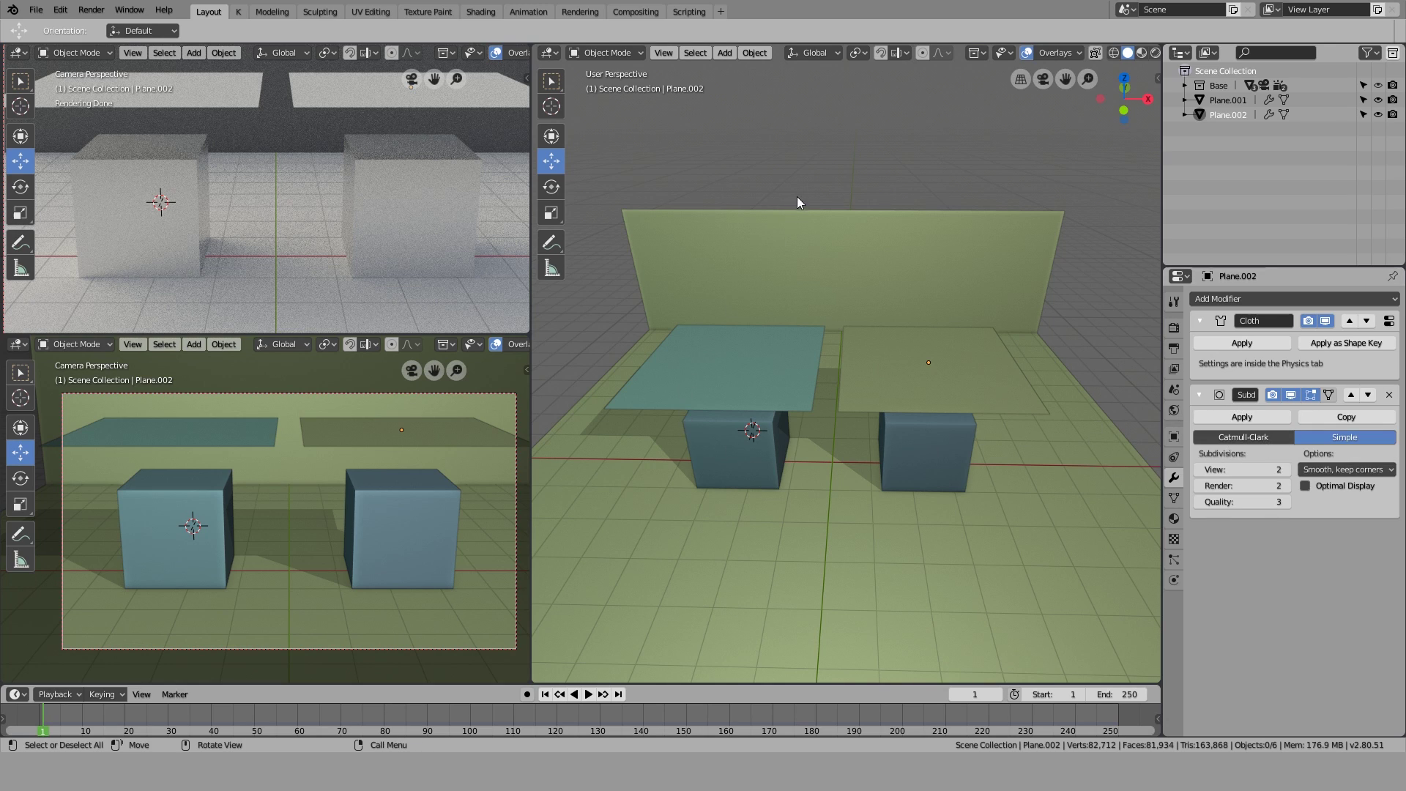
click(1234, 300)
click(1233, 300)
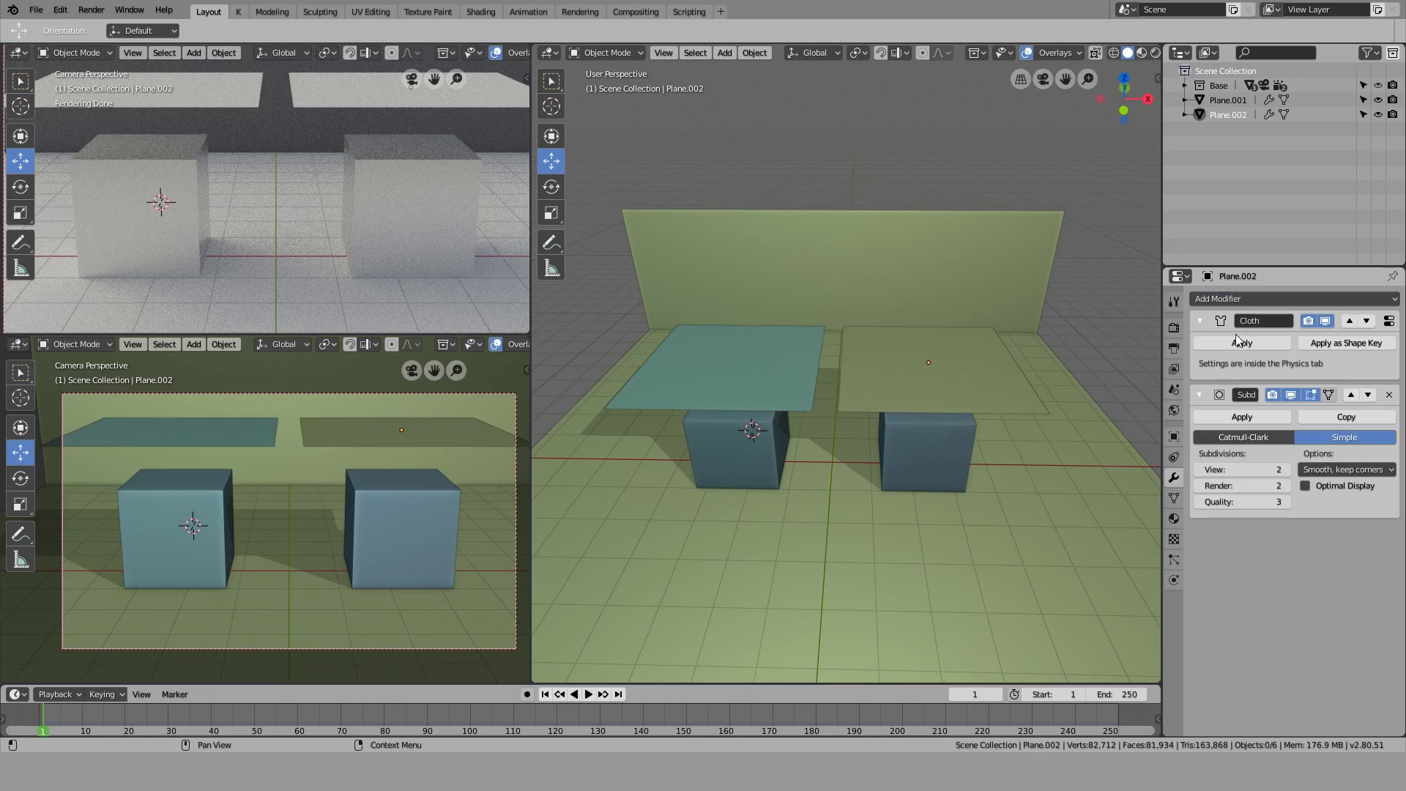
click(1389, 395)
click(973, 394)
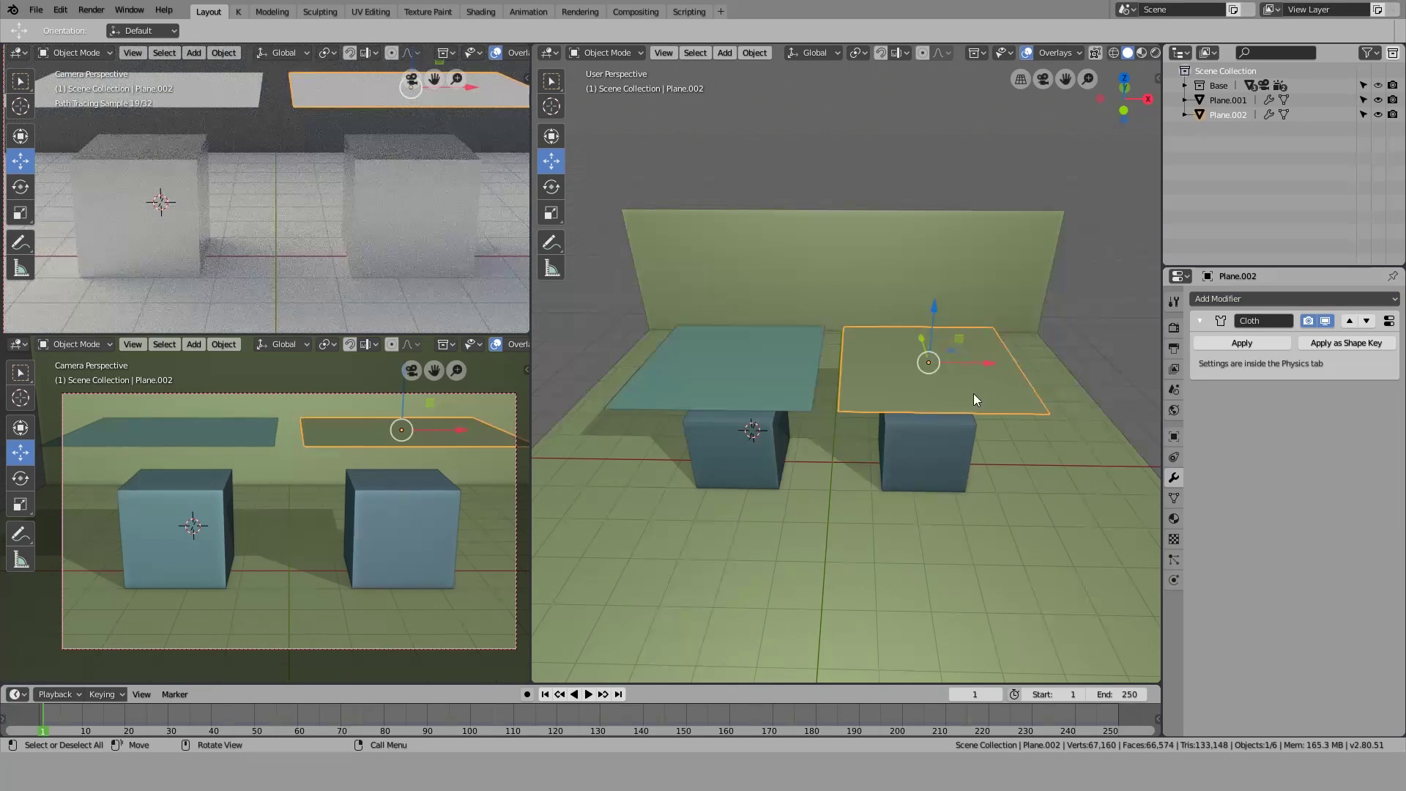
click(778, 374)
click(1390, 395)
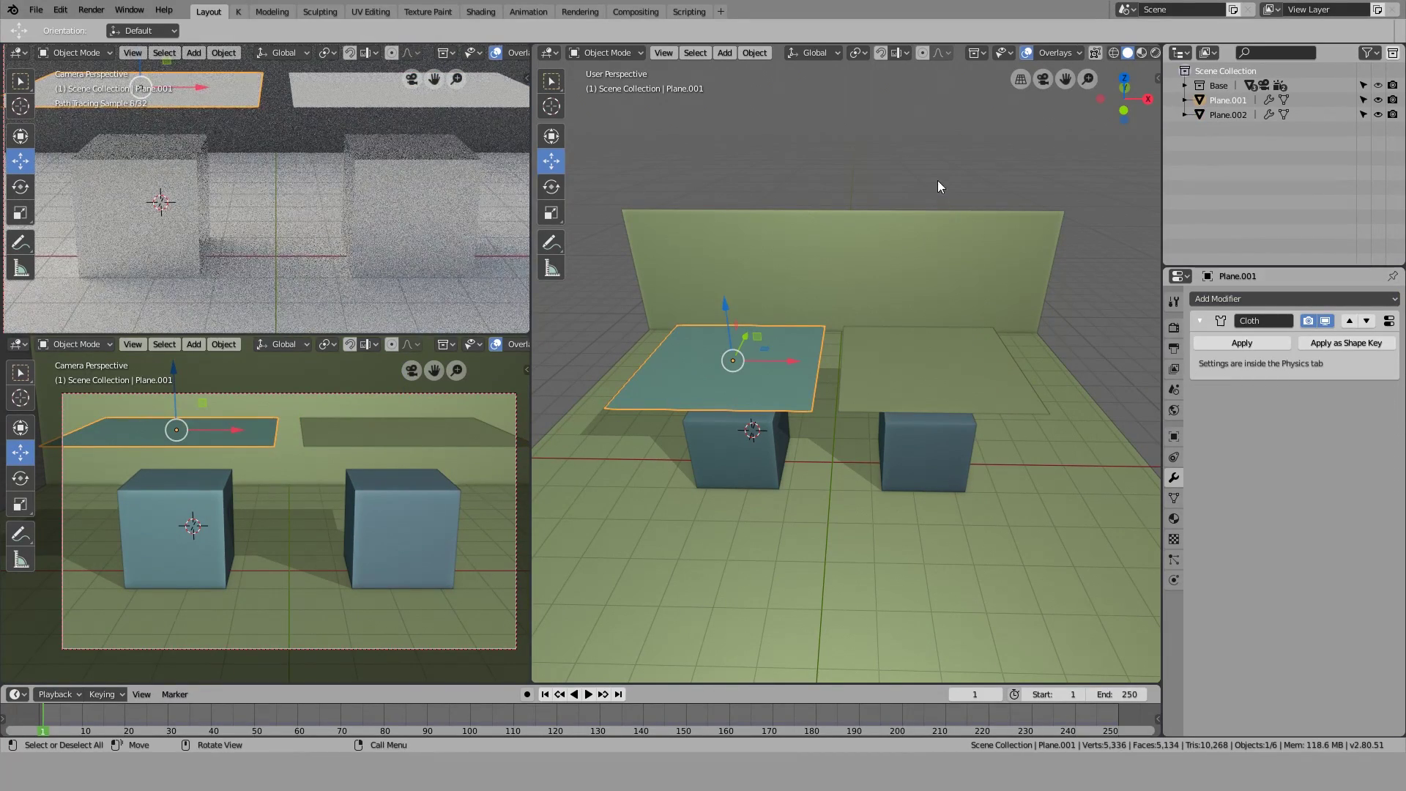
click(937, 183)
Play the cloth simulation until both planes drape over their cubes, and stop it at frame 67
mouse_move(788, 448)
middle_down()
mouse_move(785, 413)
mouse_move(787, 439)
middle_up()
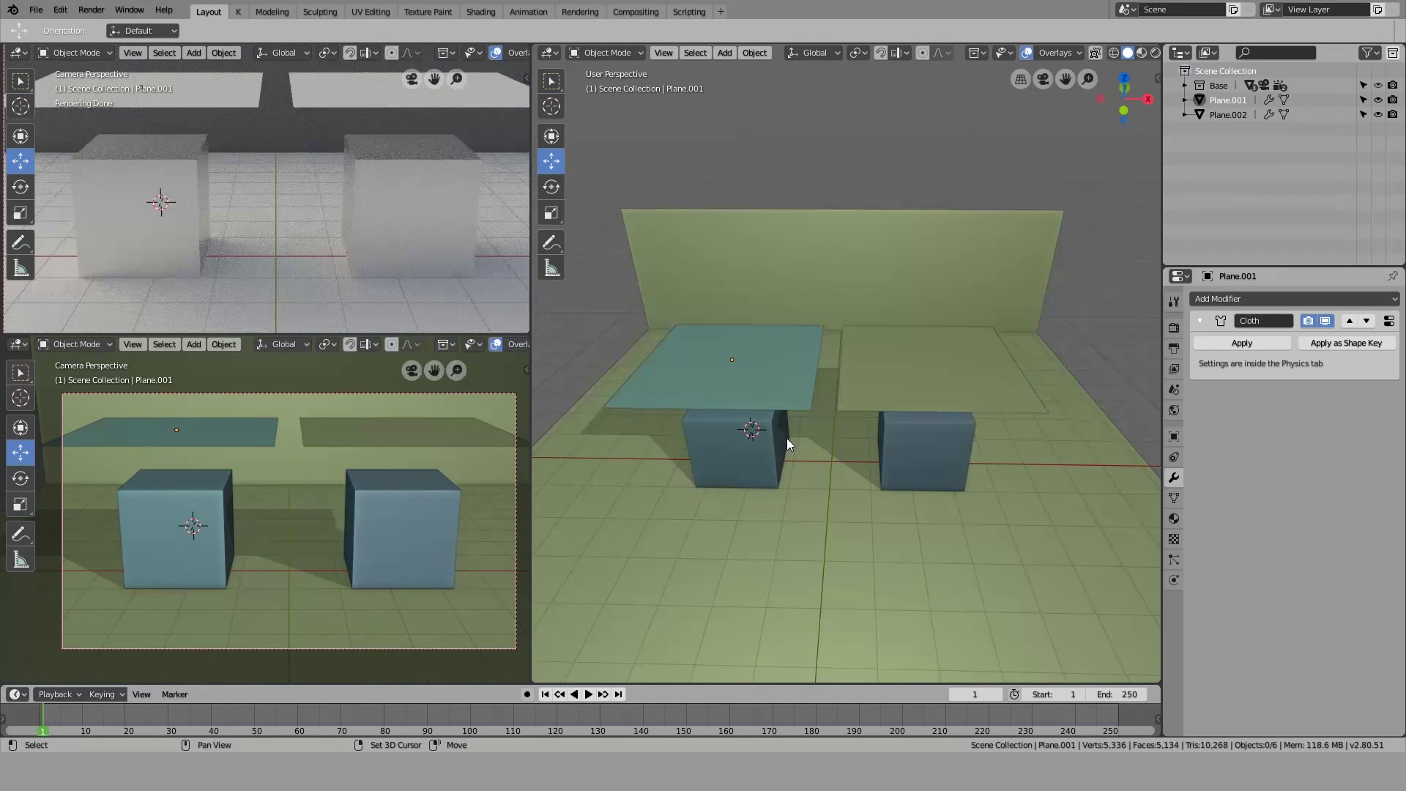
scroll(787, 439, up, 1)
scroll(614, 627, down, 1)
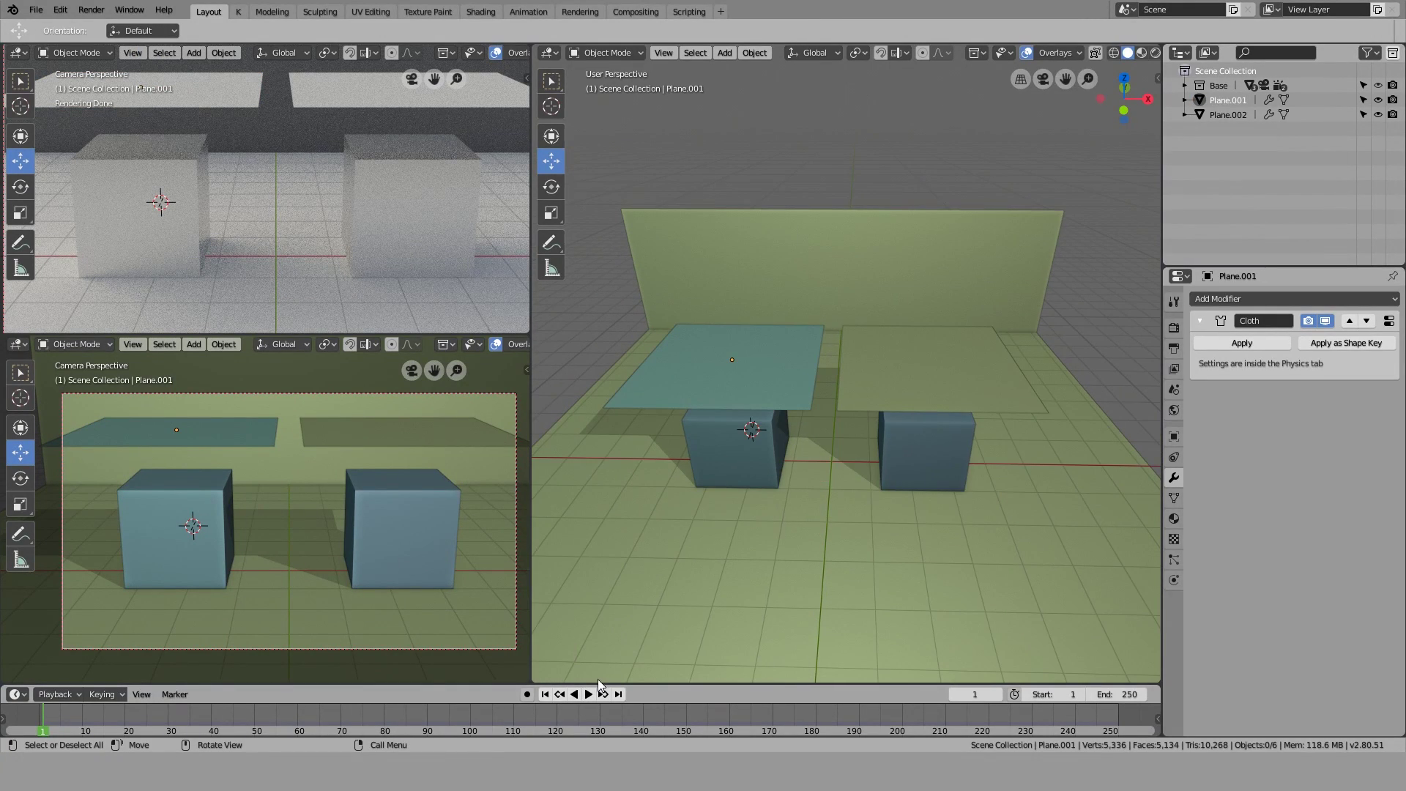
click(587, 695)
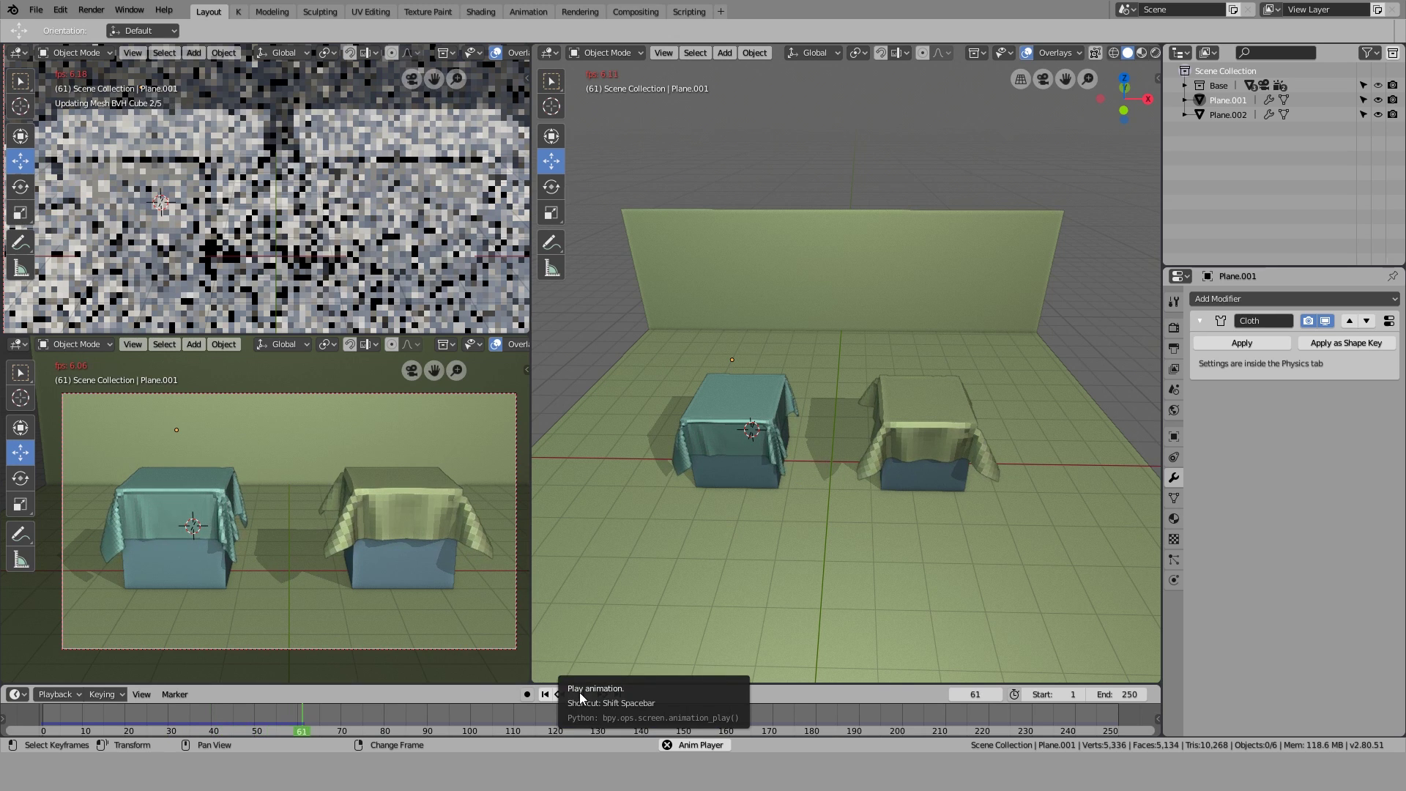
click(578, 695)
scroll(690, 590, up, 3)
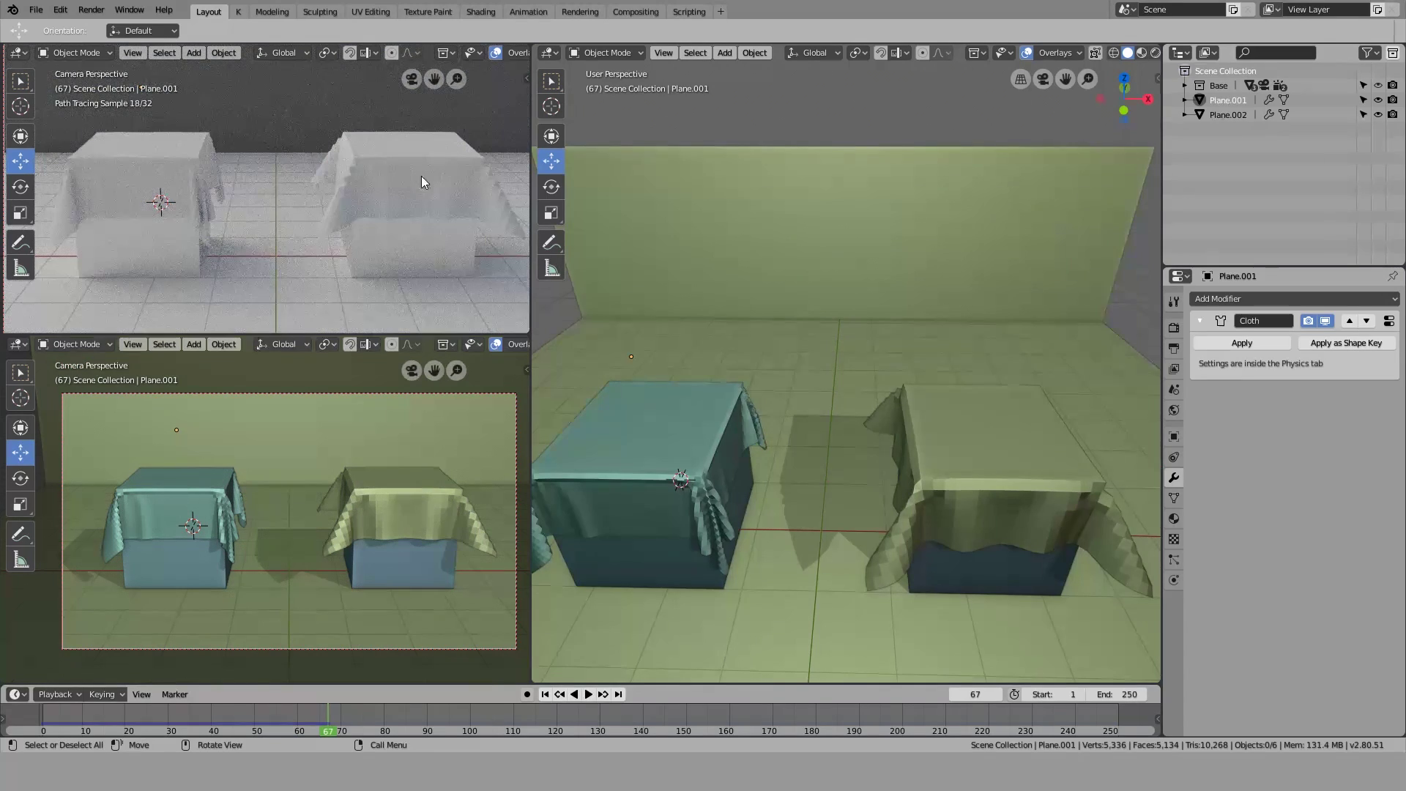
scroll(578, 198, down, 2)
View the rendered reference images 1.png and 2.png in the K workspace, and return to the Layout workspace
click(238, 12)
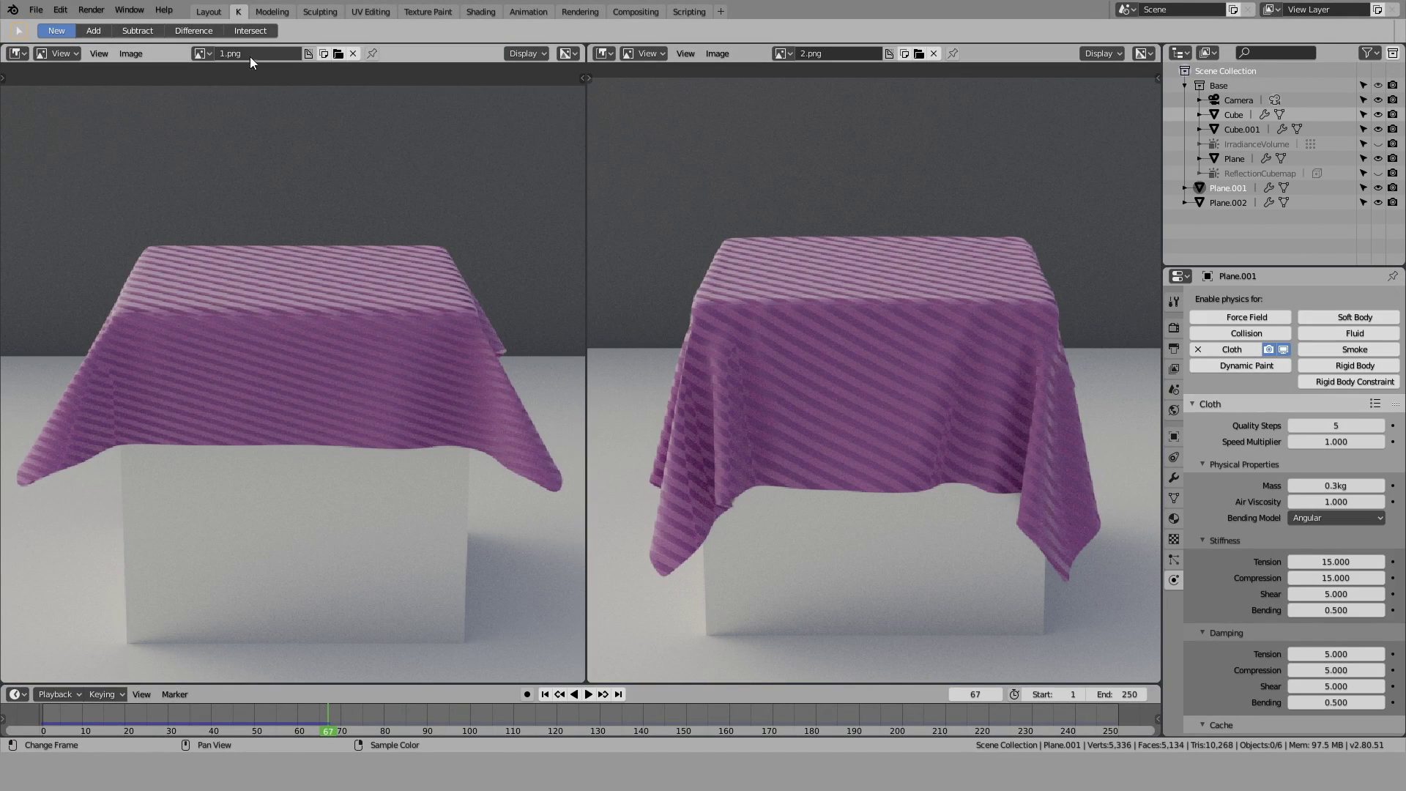
key(ctrl+Page_Up)
middle_drag(820, 405, 741, 436)
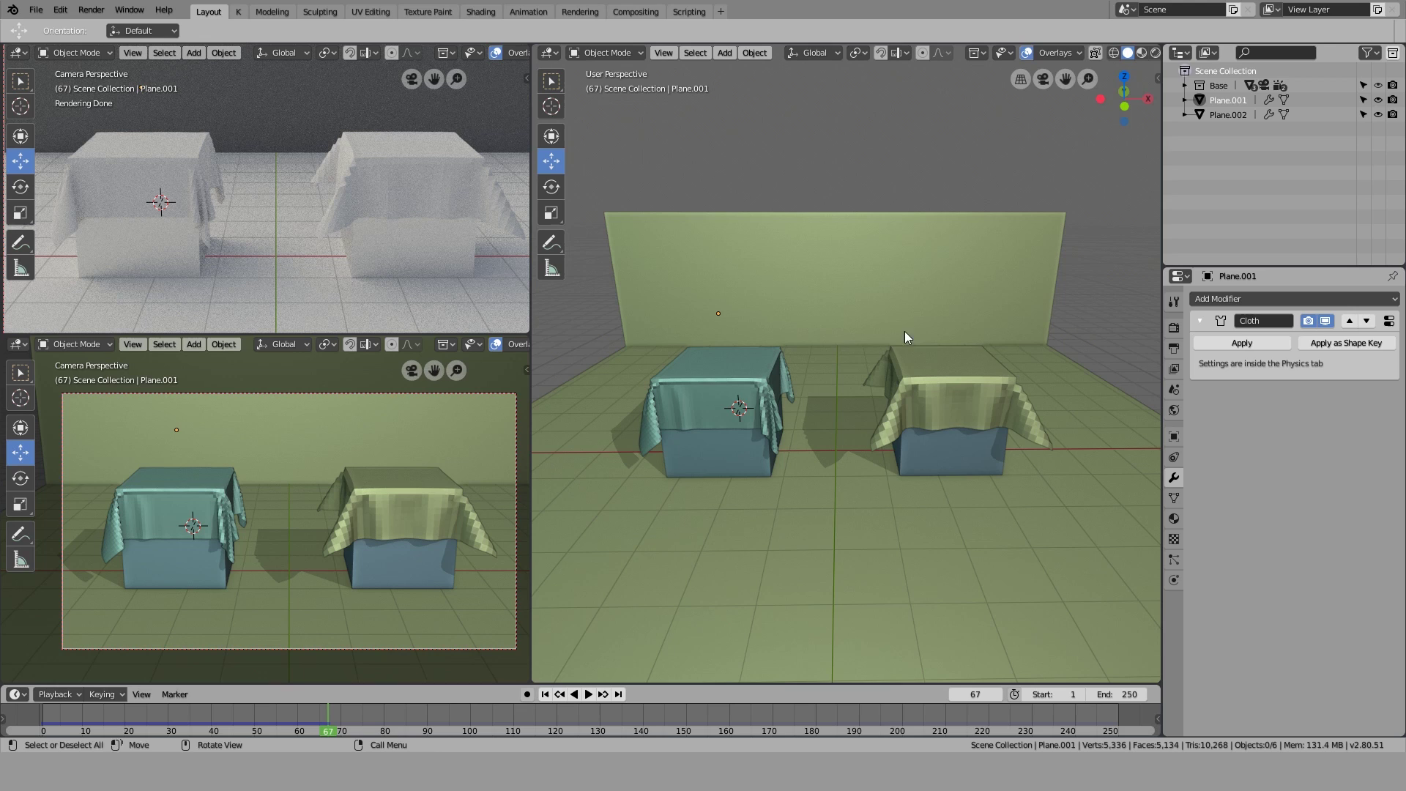
Add a level 2 Catmull-Clark Subdivision Surface modifier to both draped cloth planes, Plane.001 and Plane.002
scroll(826, 388, up, 2)
shift+middle_drag(795, 430, 829, 436)
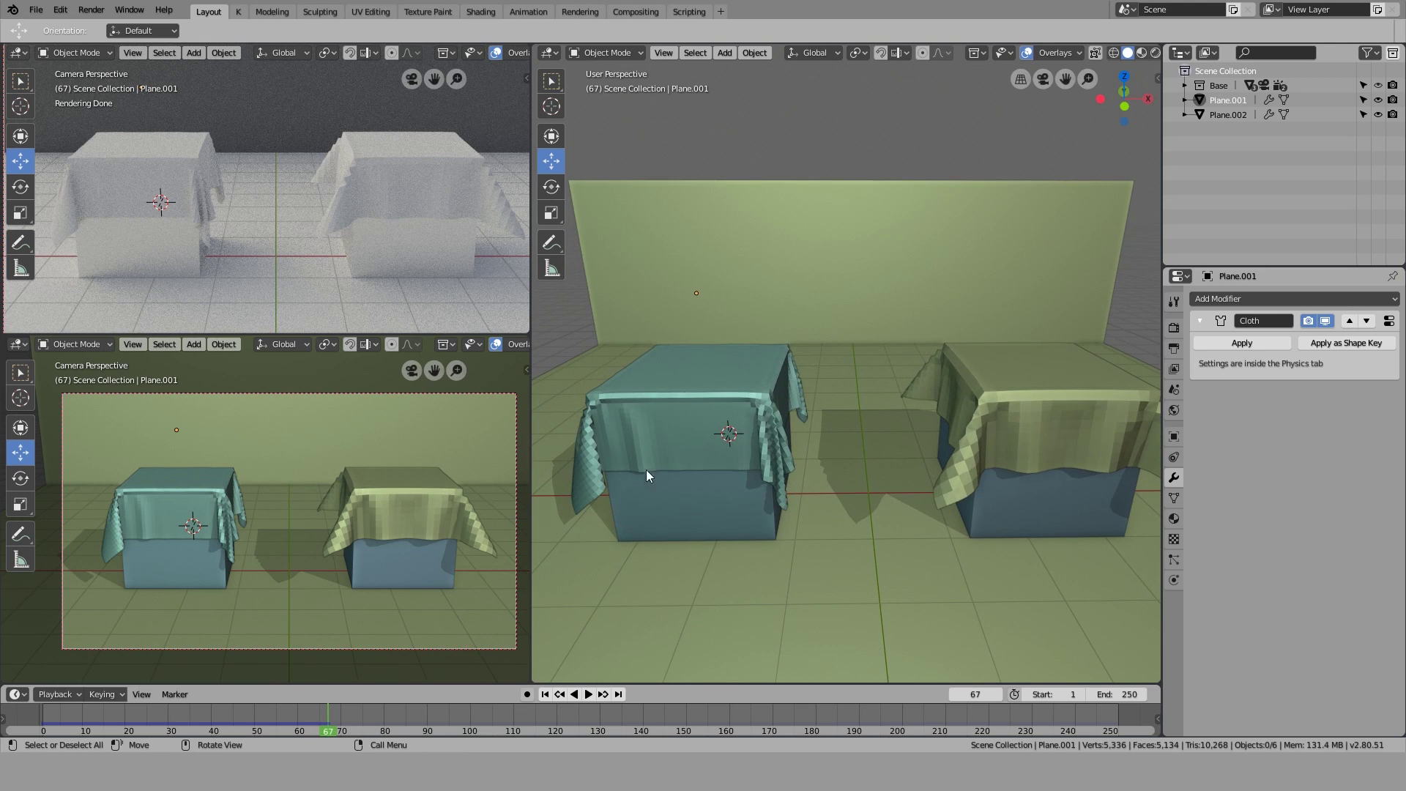
click(605, 459)
key(ctrl+2)
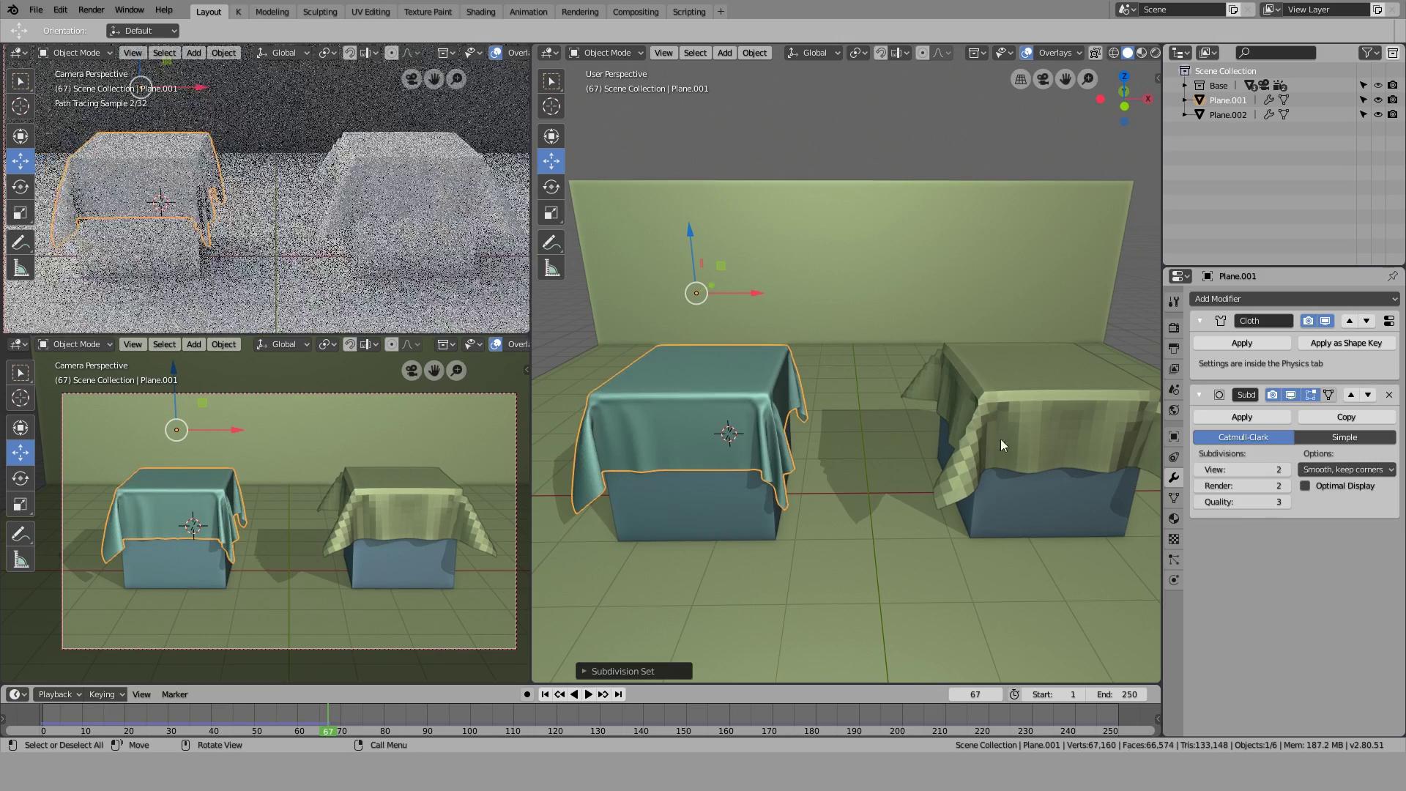
click(1010, 405)
key(ctrl+2)
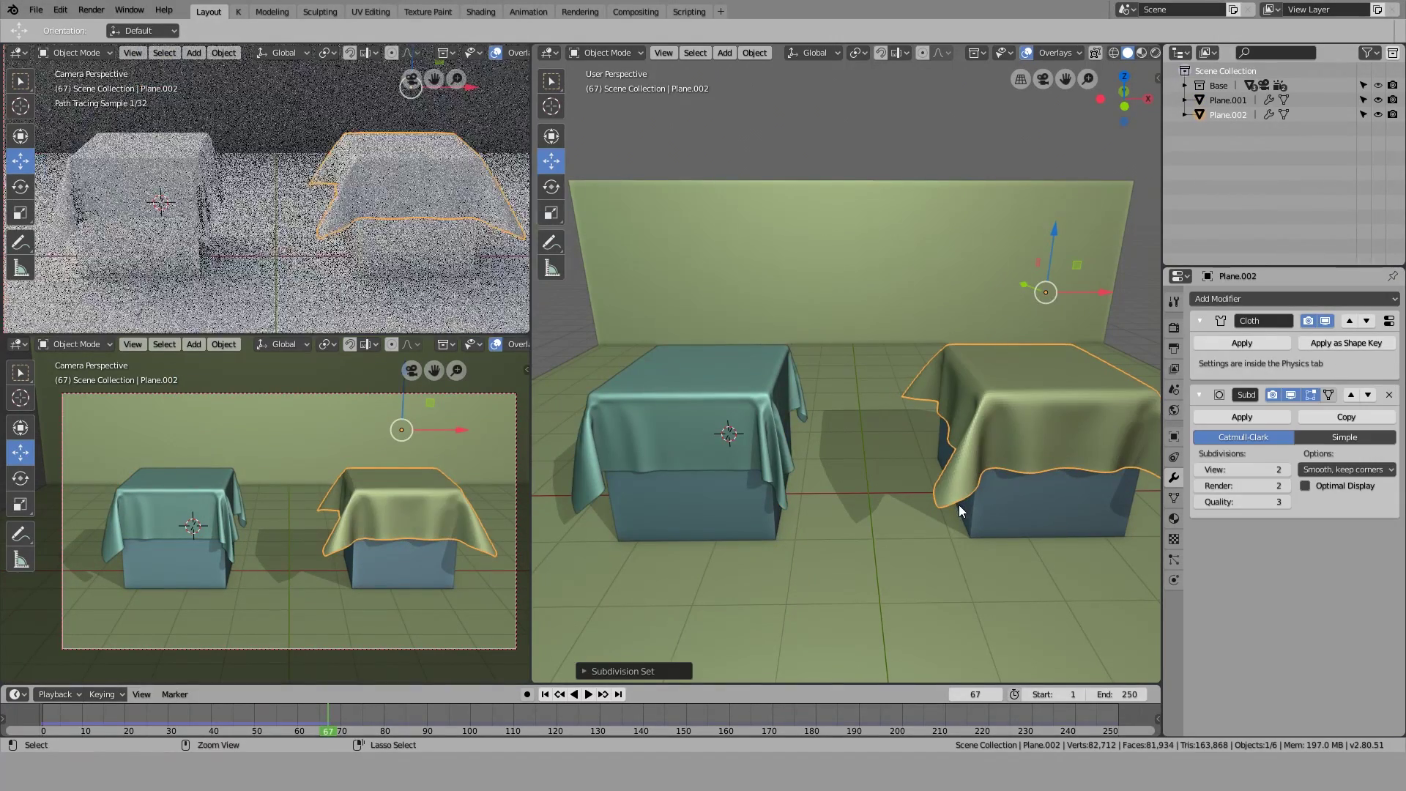
middle_drag(889, 512, 868, 452)
click(853, 95)
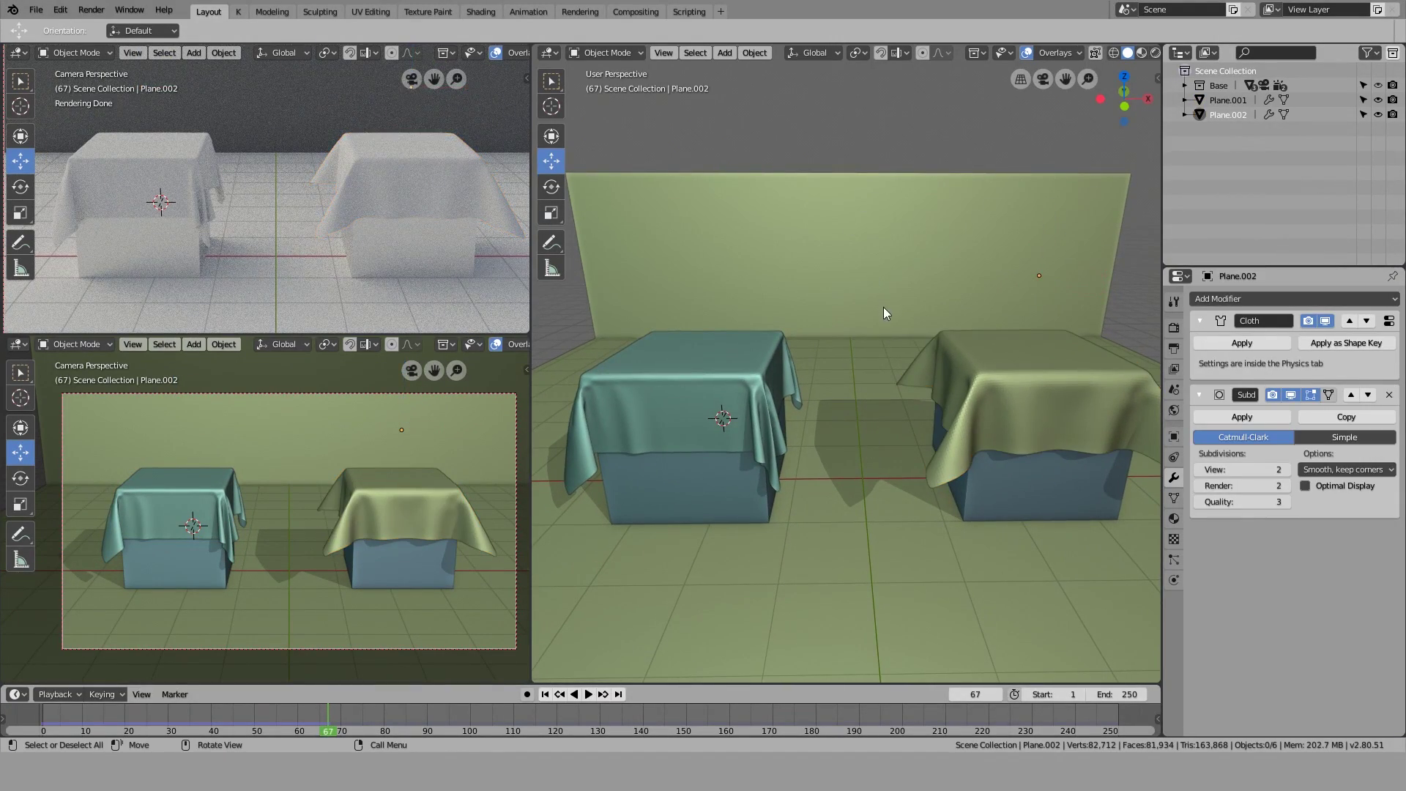
Assign the existing Cloth material to both draped planes, Plane.002 and Plane.001
click(962, 428)
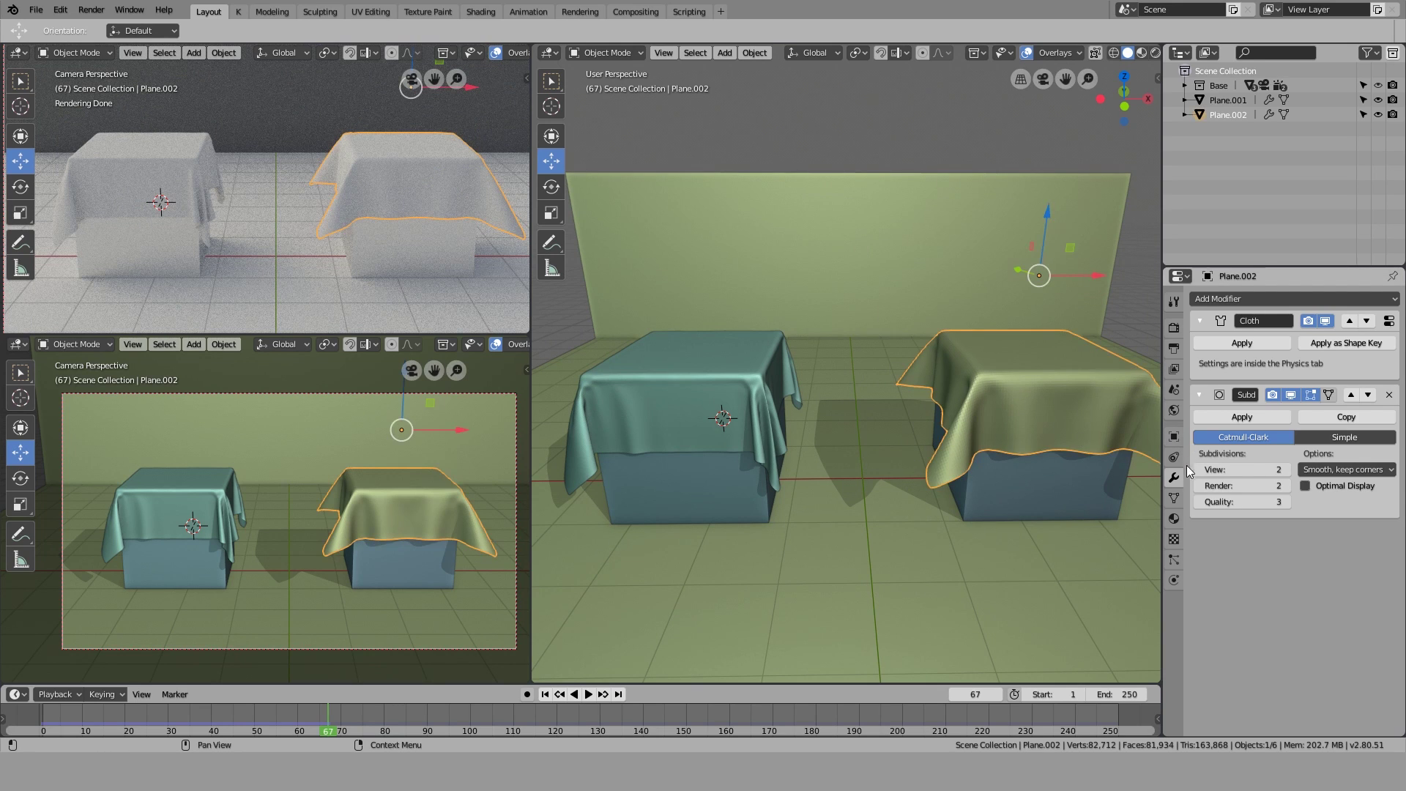
click(1175, 518)
click(1201, 346)
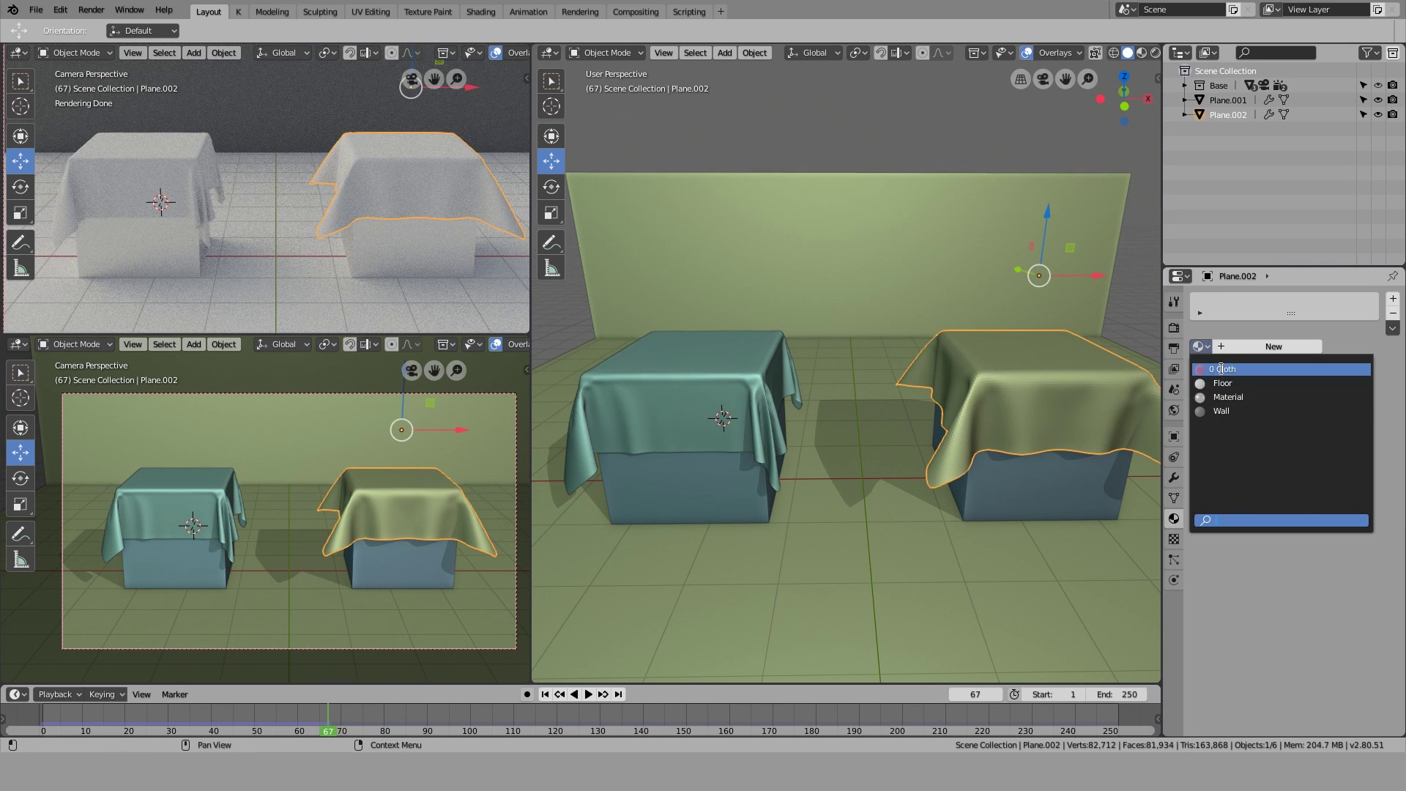
click(1238, 374)
click(703, 427)
click(1201, 345)
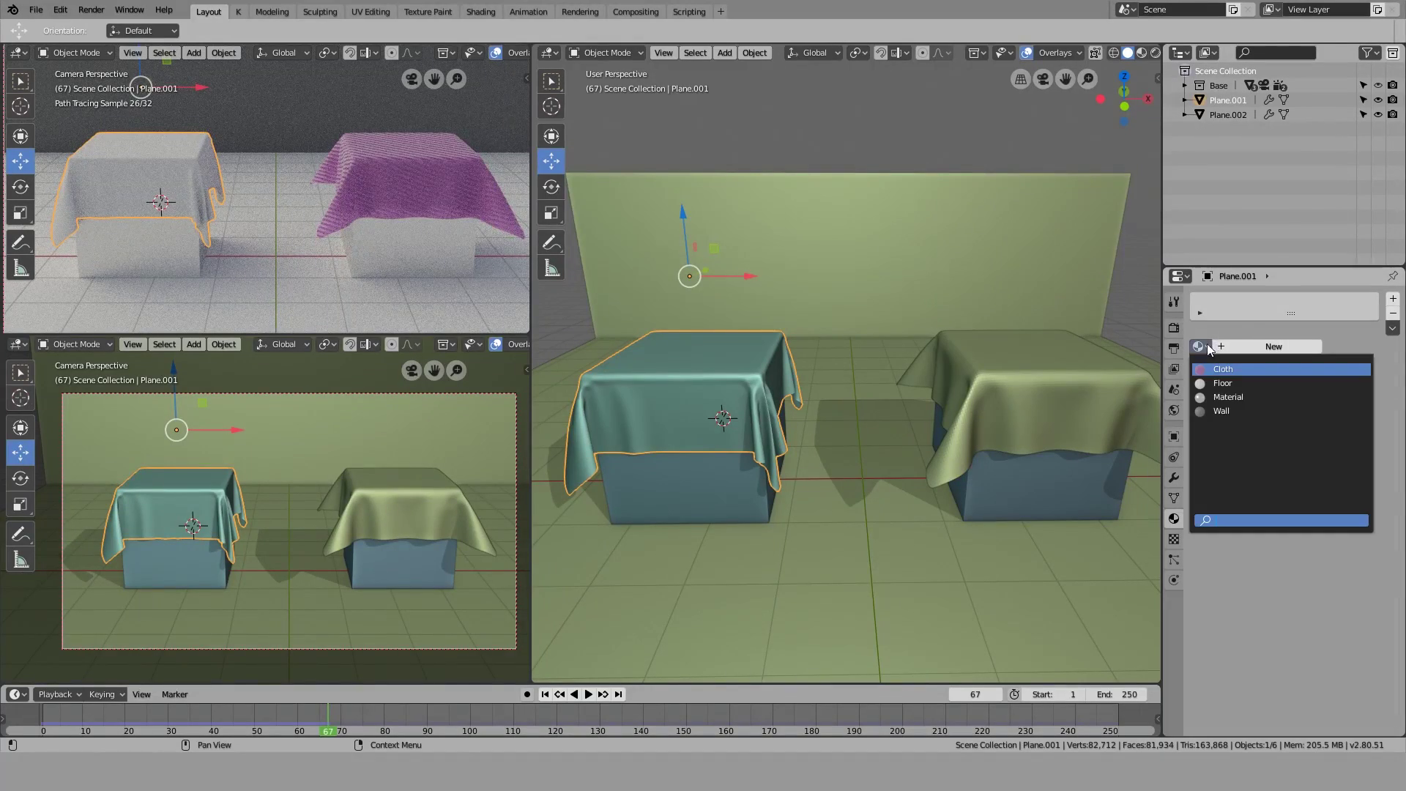
click(1223, 371)
middle_drag(878, 324, 823, 235)
click(843, 139)
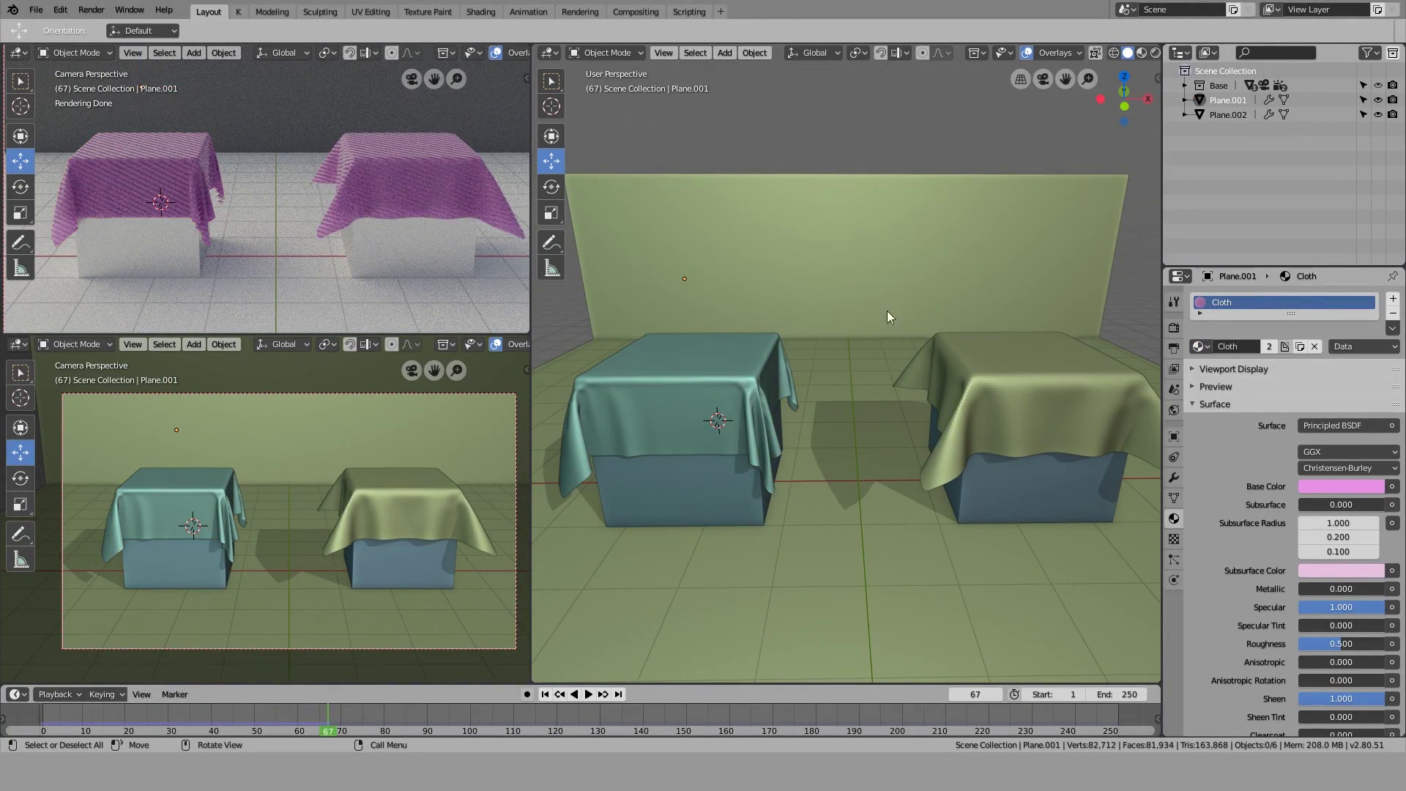
Change the solid-shaded camera view into a Shader Editor showing the Cloth material's nodes
click(18, 345)
click(57, 447)
scroll(296, 583, down, 1)
scroll(305, 512, up, 5)
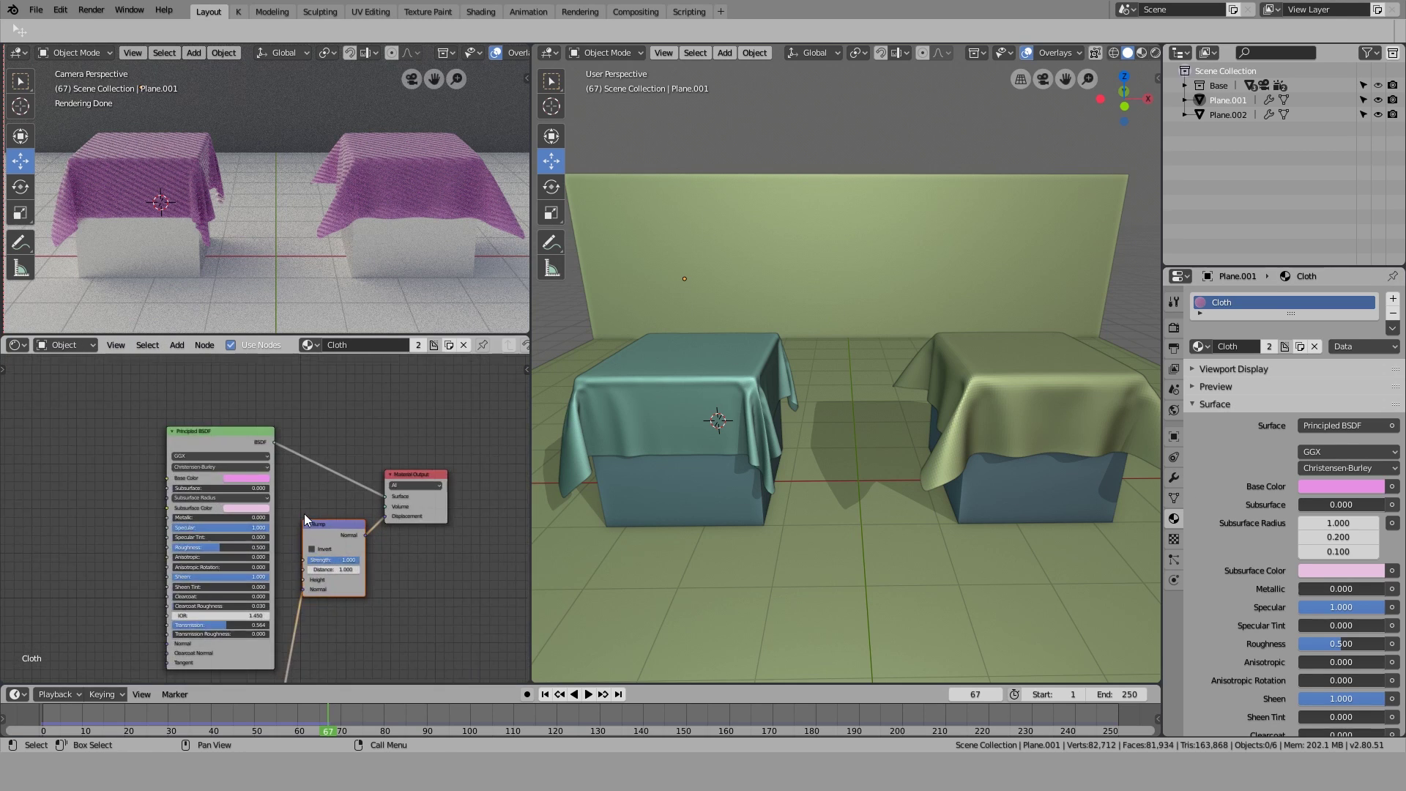
Examine the Cloth material's node setup, including the Principled BSDF, Bump and Wave Texture nodes and their connections
middle_drag(387, 481, 457, 524)
middle_drag(374, 583, 420, 384)
middle_drag(421, 469, 345, 573)
middle_drag(224, 504, 339, 445)
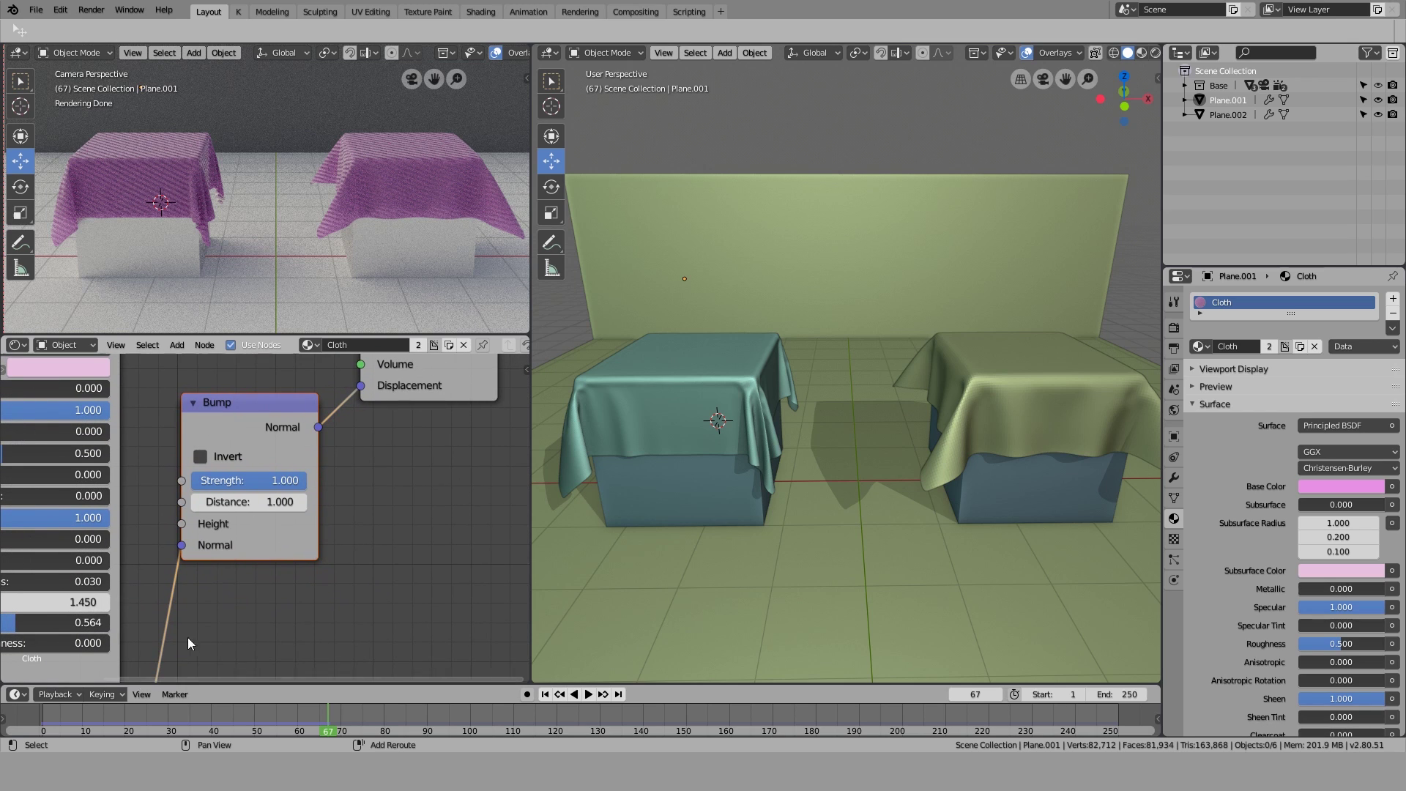
middle_drag(188, 638, 388, 301)
middle_drag(375, 632, 397, 583)
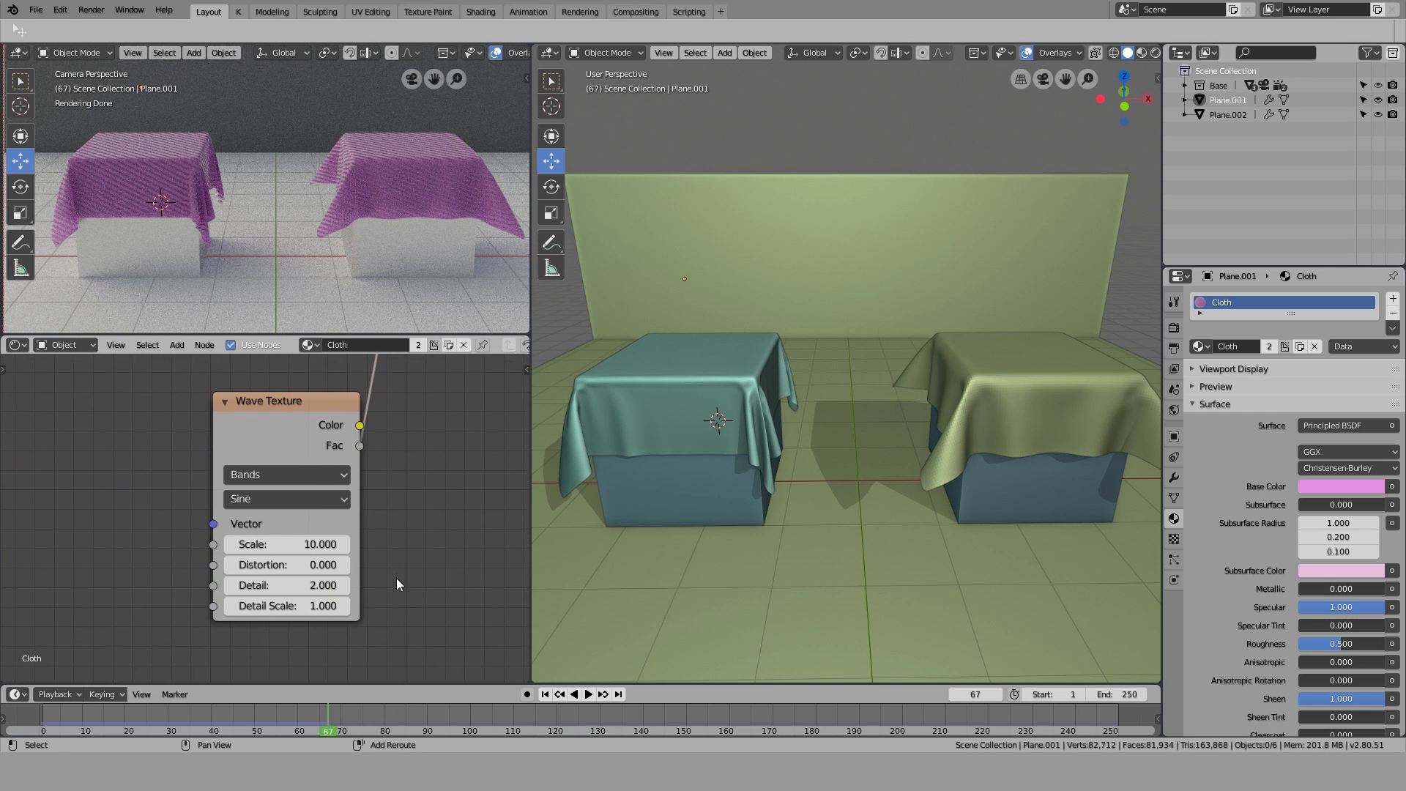
middle_drag(440, 413, 302, 716)
scroll(371, 430, down, 3)
scroll(369, 443, down, 4)
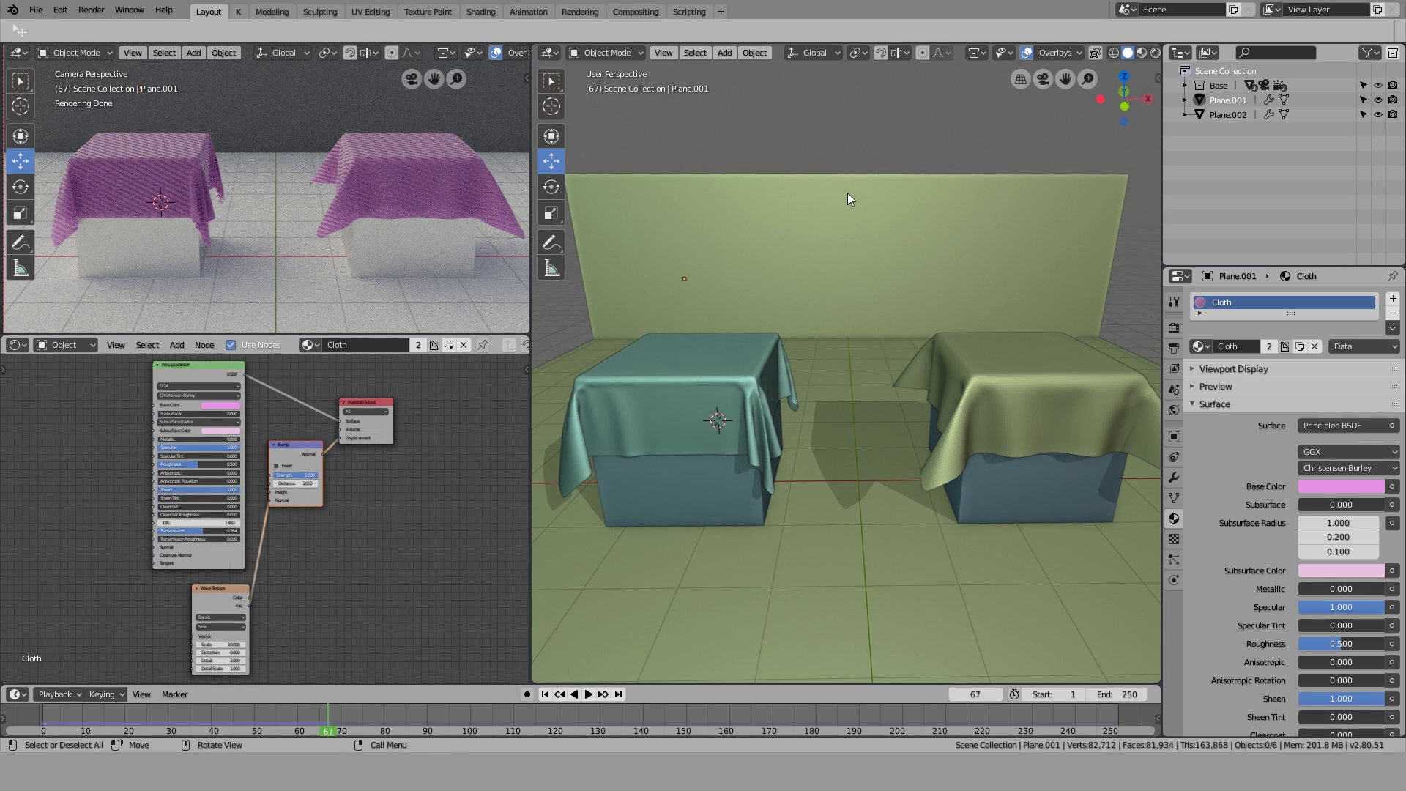
Examine how each of the two cloths, Plane.001 and Plane.002, drapes over its cube
click(689, 432)
click(1003, 388)
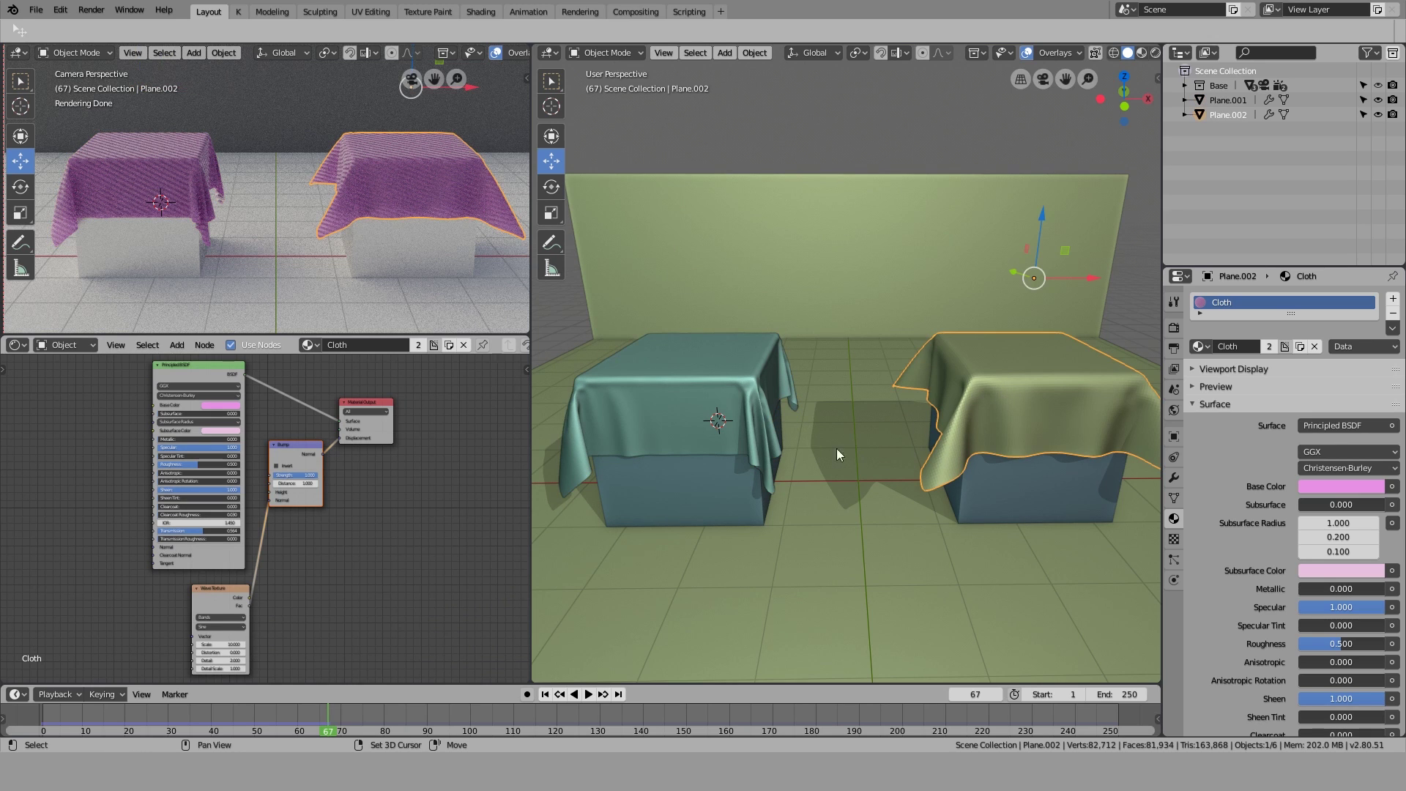
shift+middle_drag(665, 428, 837, 369)
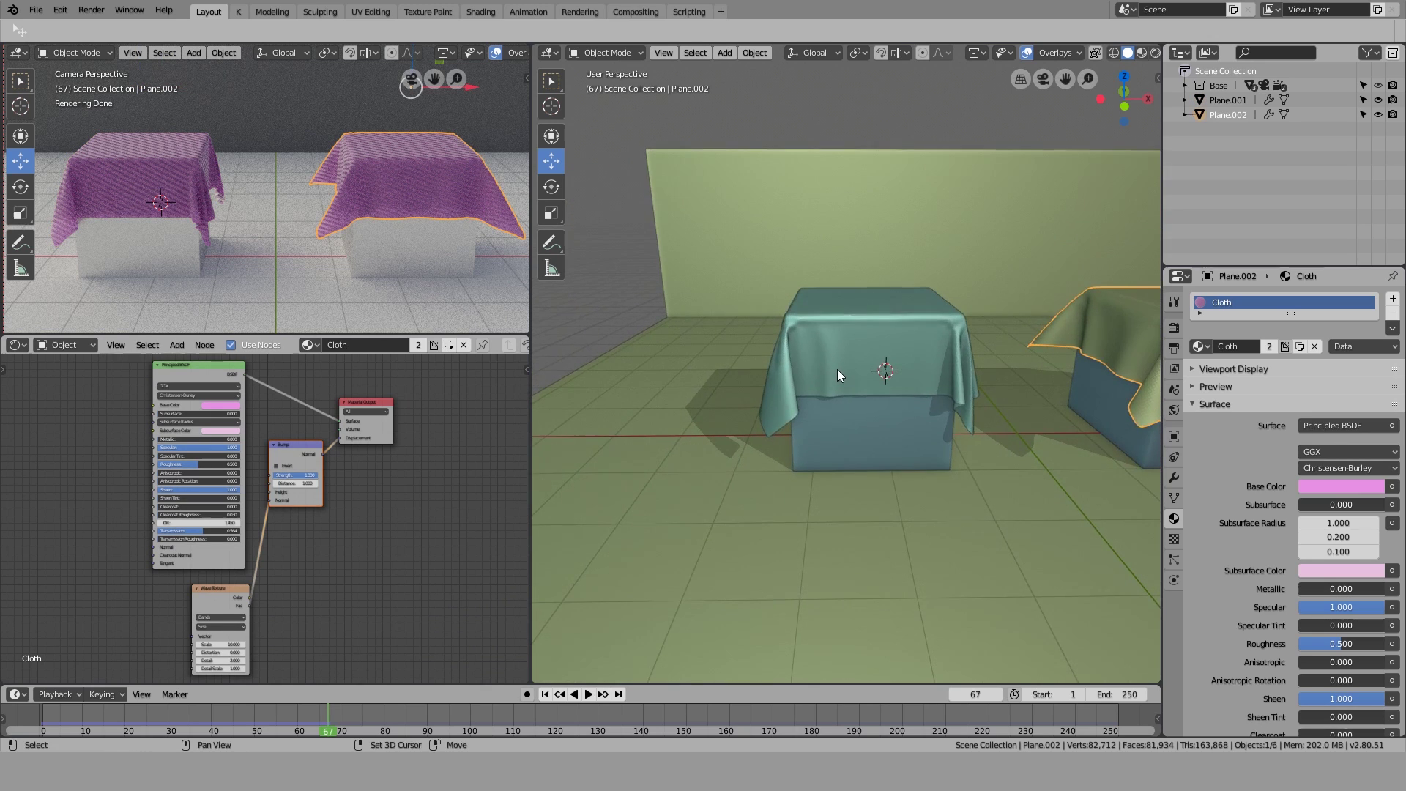
scroll(837, 368, up, 4)
shift+middle_drag(961, 348, 936, 379)
scroll(930, 438, down, 2)
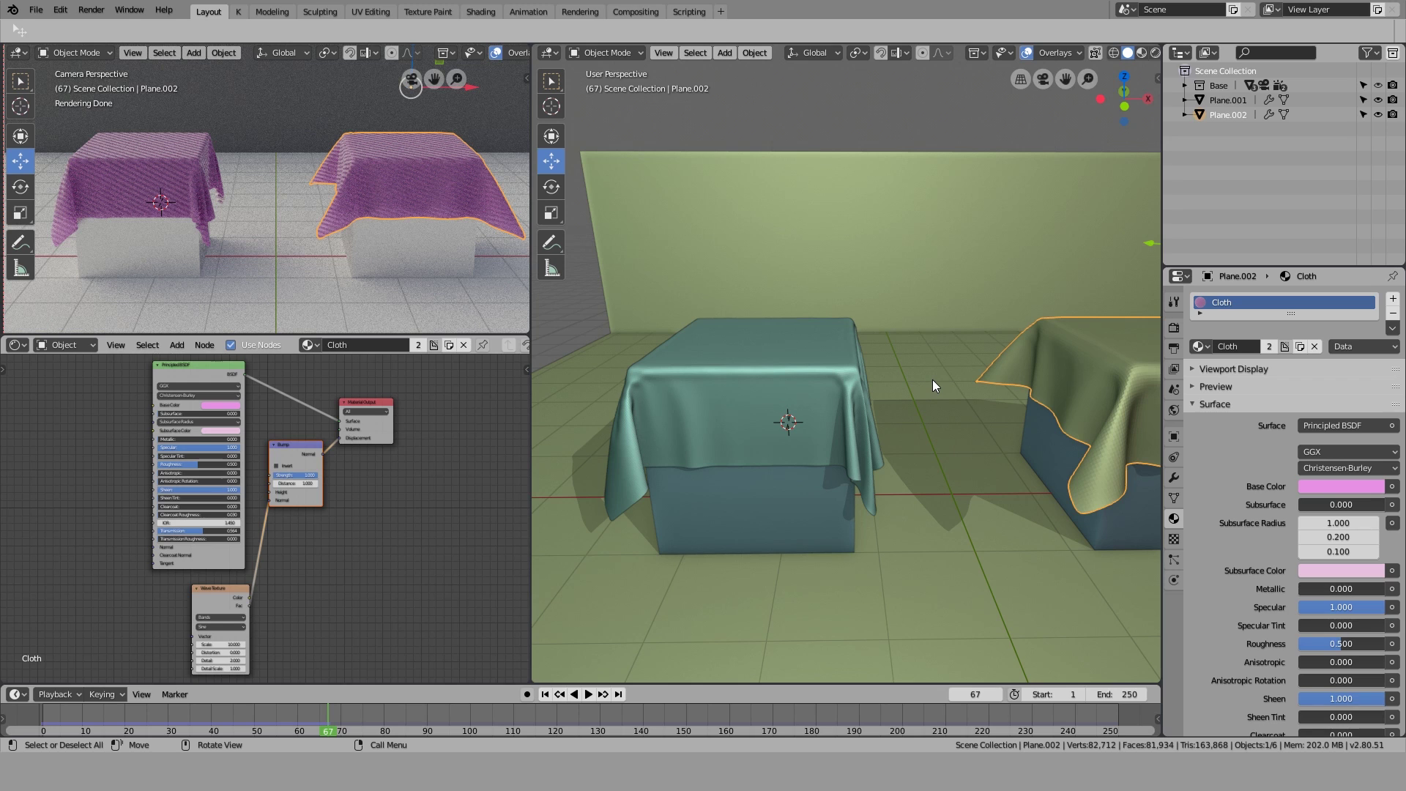
scroll(933, 379, down, 2)
shift+middle_drag(924, 460, 715, 441)
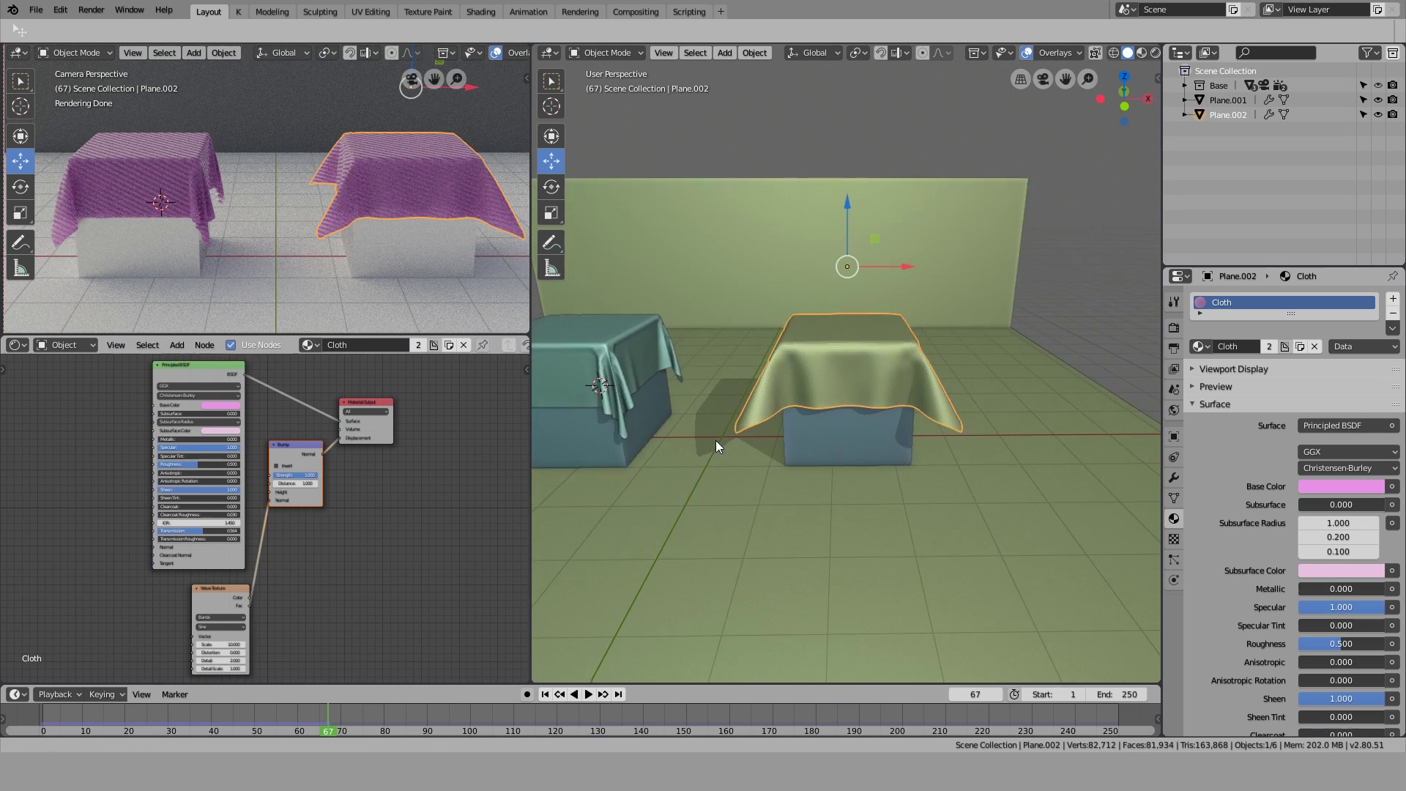
click(1104, 249)
scroll(768, 422, up, 3)
middle_drag(840, 394, 884, 377)
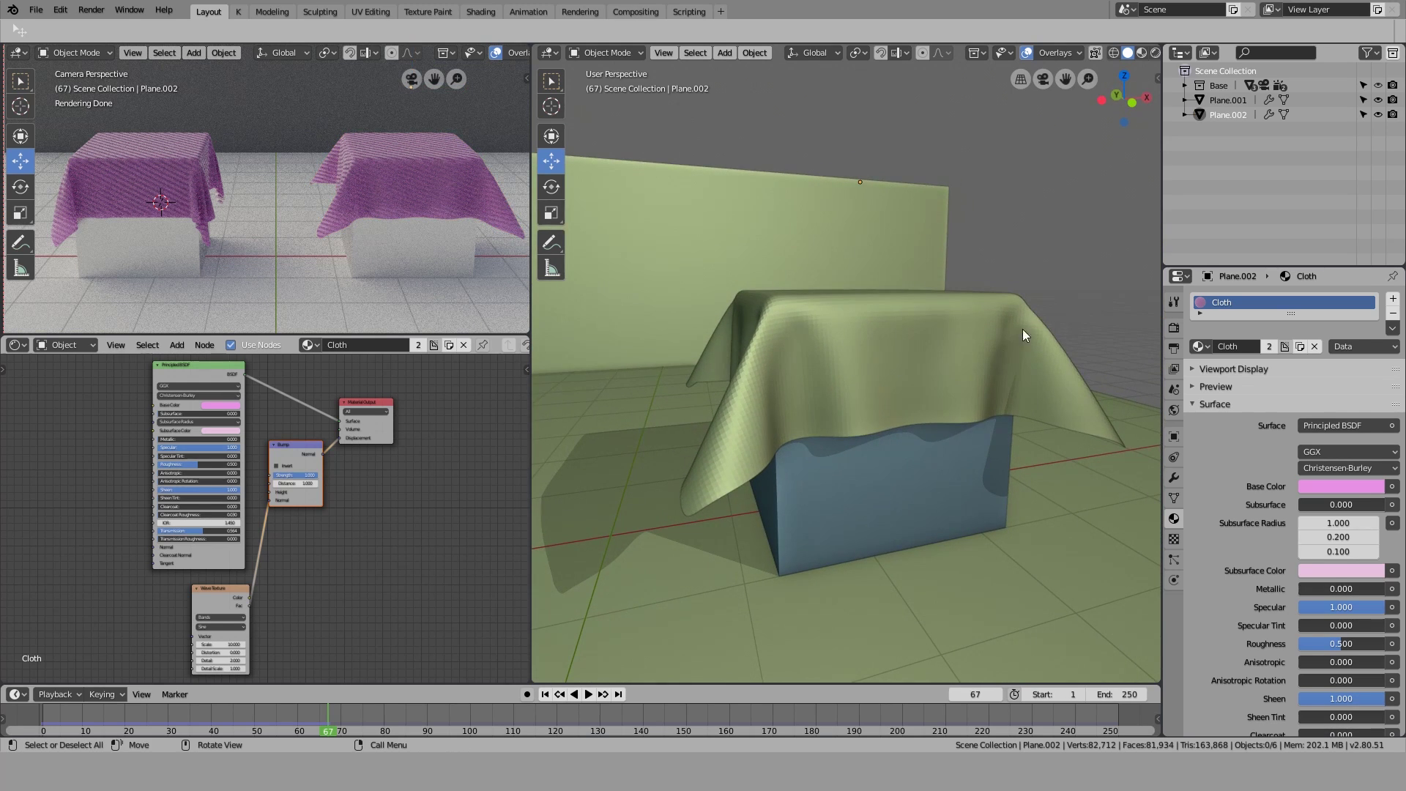
shift+middle_drag(1046, 344, 946, 448)
scroll(916, 462, down, 6)
mouse_move(845, 453)
middle_down()
mouse_move(869, 503)
mouse_move(884, 460)
mouse_move(840, 469)
mouse_move(829, 432)
middle_up()
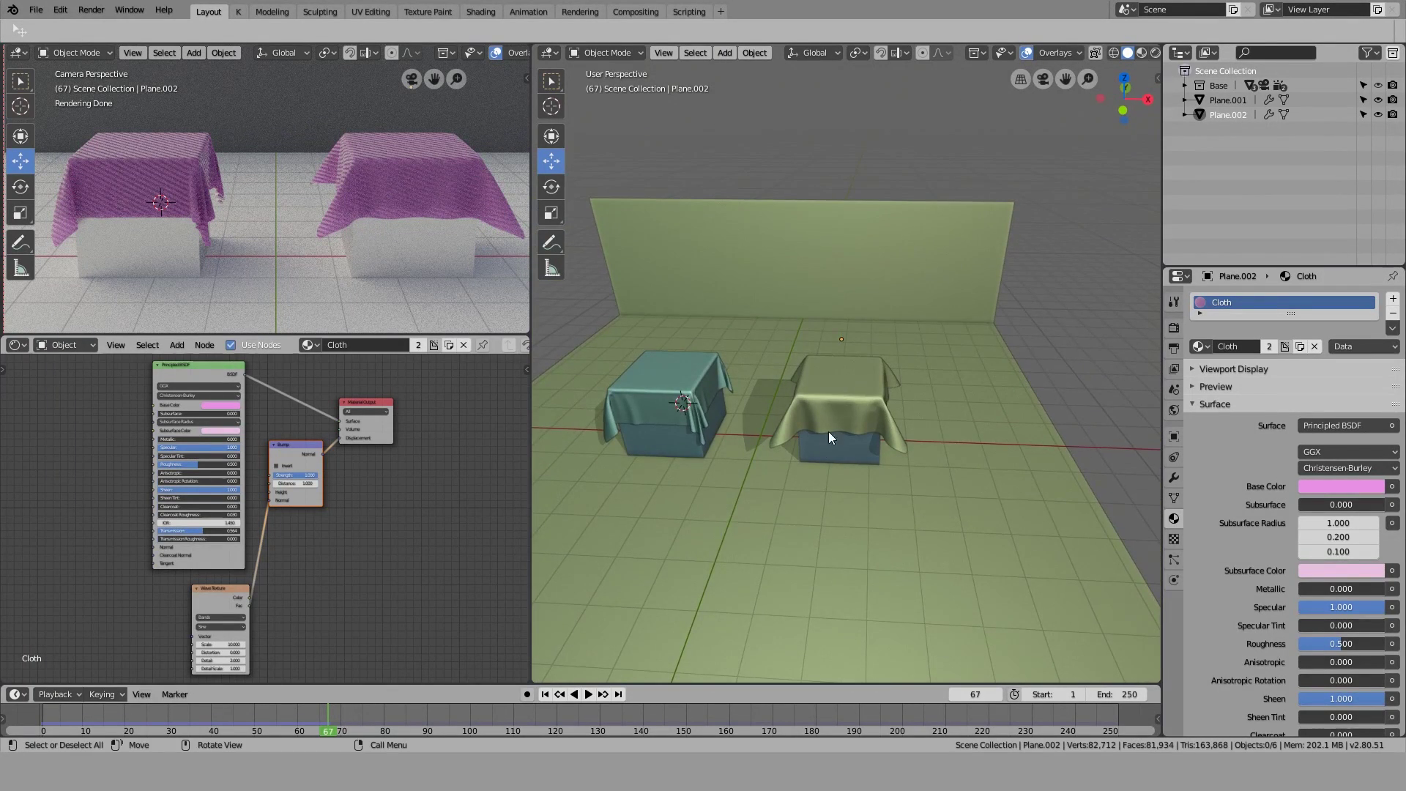
Select the teal cloth Plane.001 and review its Cloth physics settings, including stiffness, damping and collision
scroll(829, 432, up, 3)
middle_drag(798, 478, 833, 386)
scroll(805, 385, down, 2)
shift+middle_drag(743, 385, 630, 492)
shift+middle_drag(646, 471, 770, 417)
scroll(795, 386, up, 4)
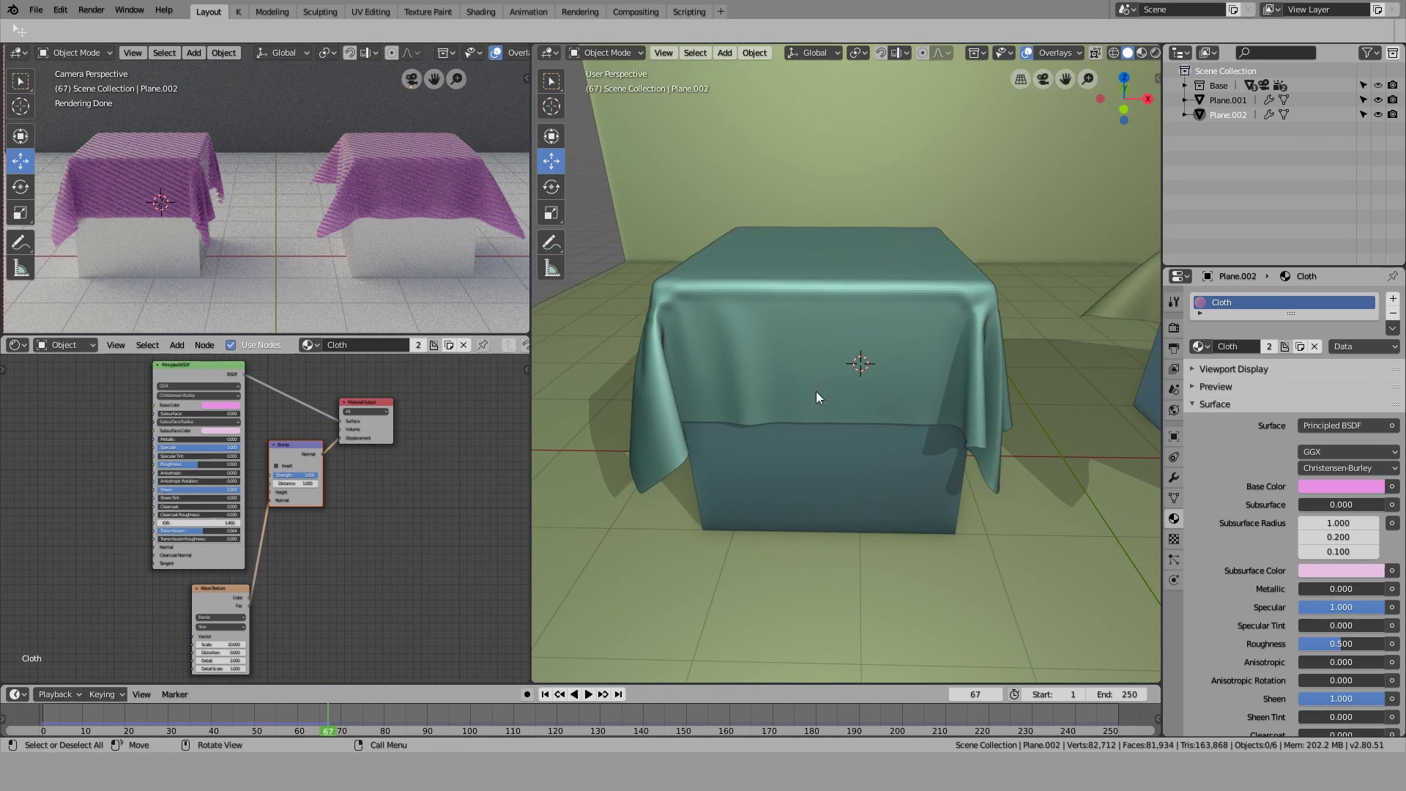
click(791, 376)
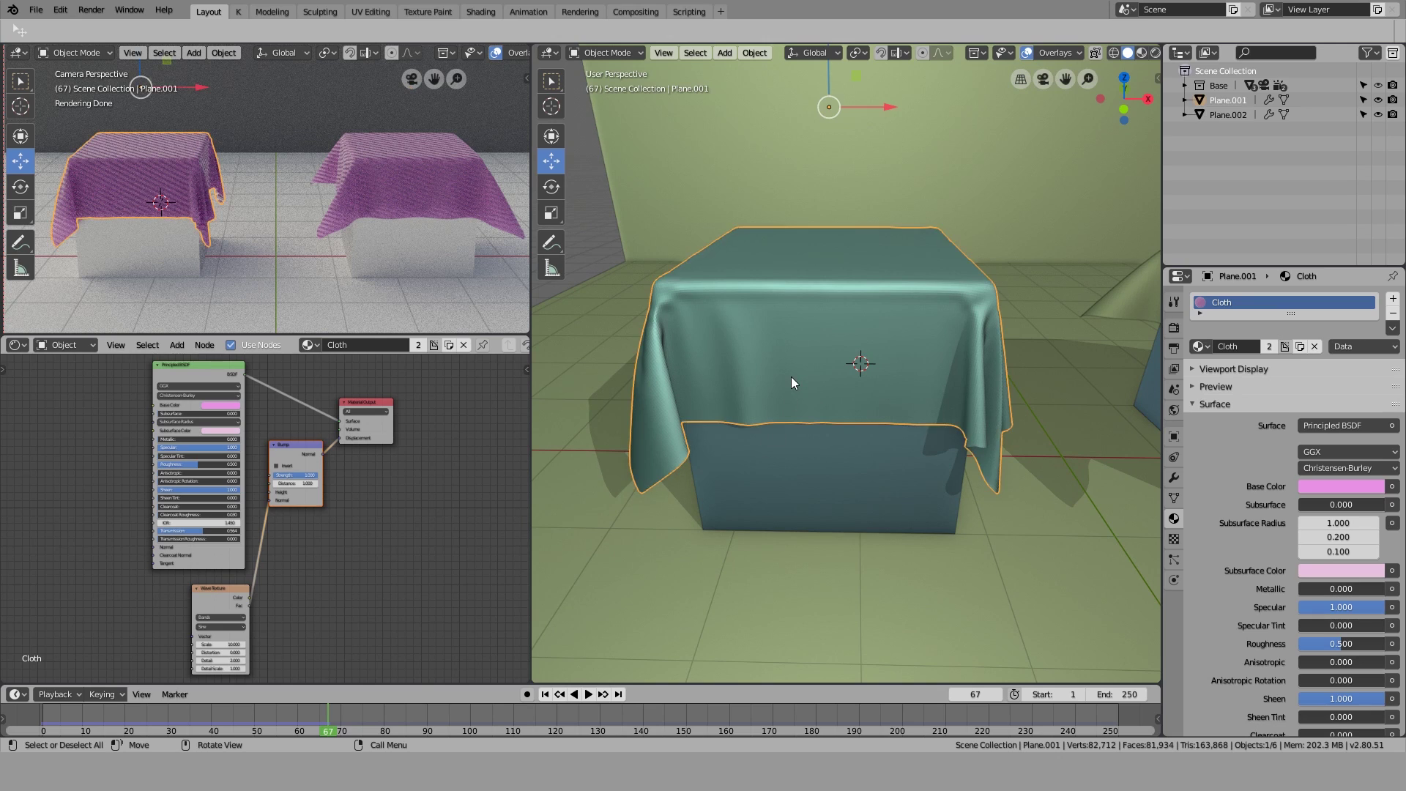
click(1175, 578)
middle_drag(1095, 529, 957, 541)
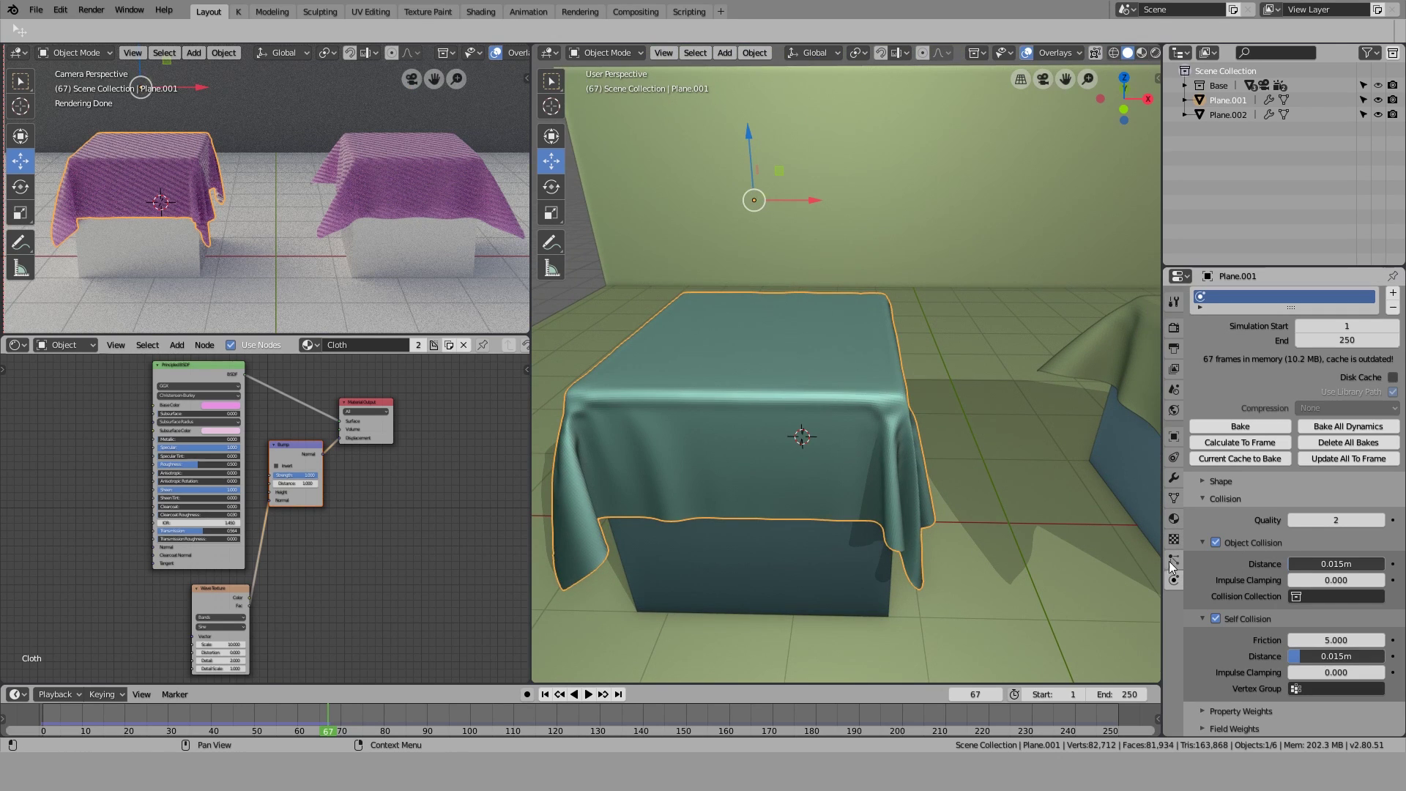
scroll(1230, 596, up, 10)
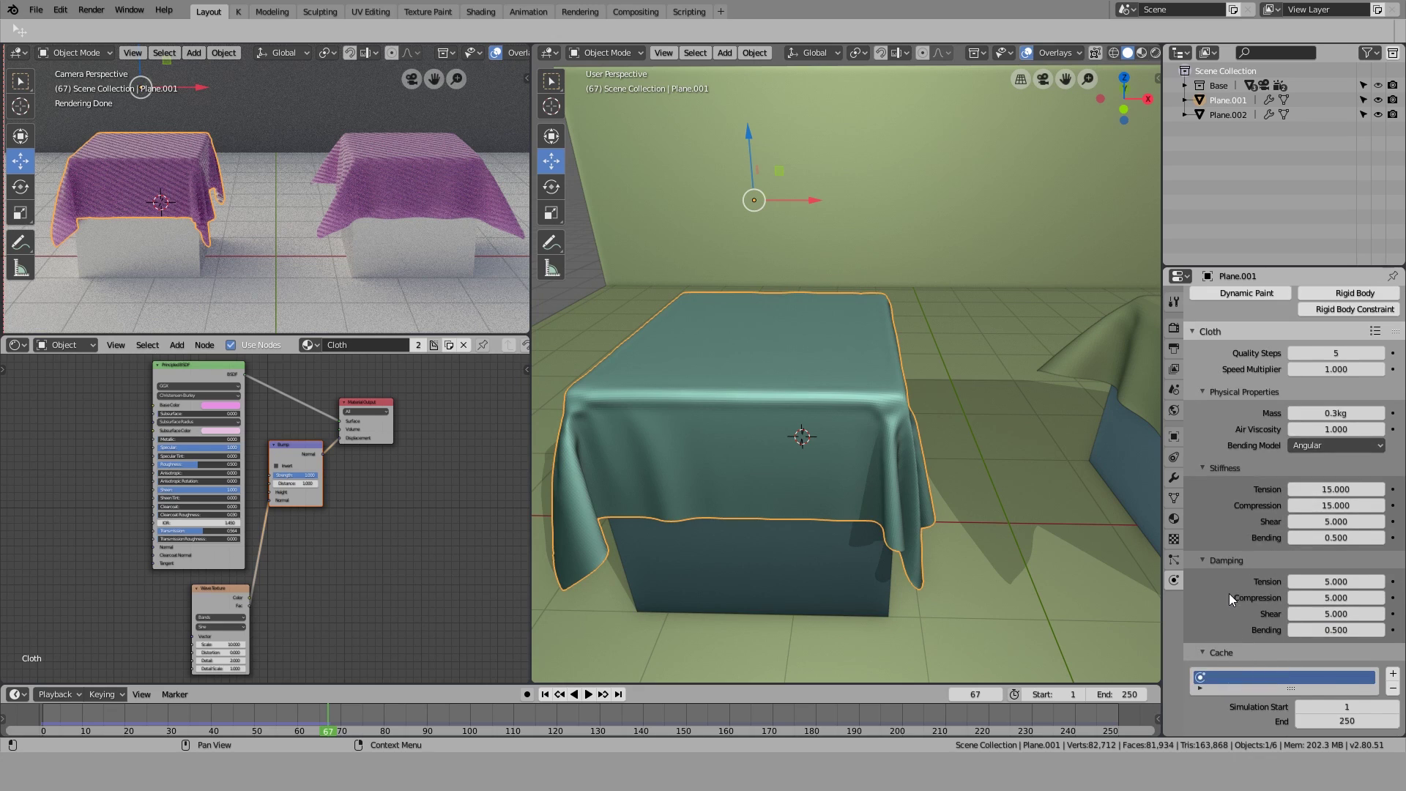
scroll(1229, 593, up, 2)
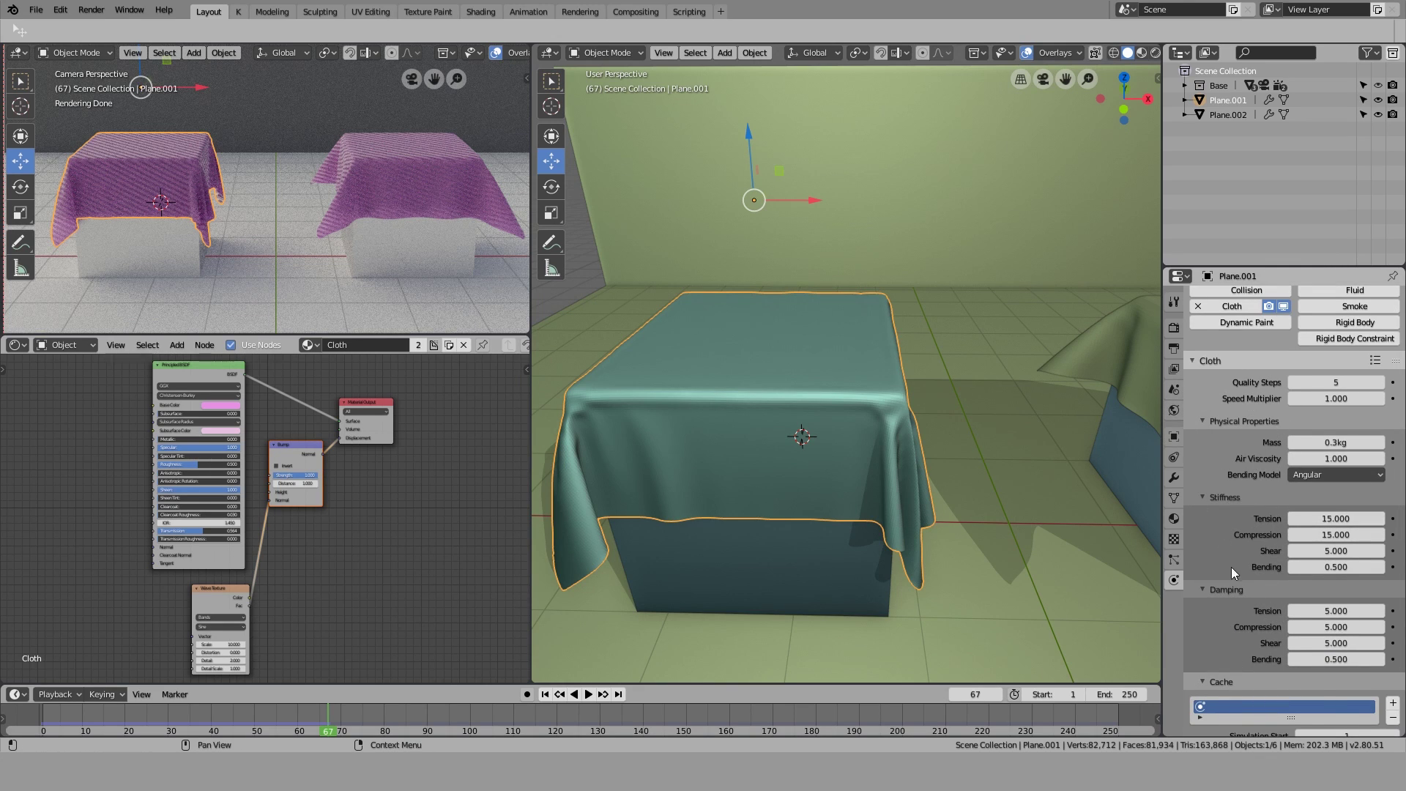
Deselect the teal cloth and inspect the drape of the green cloth Plane.002 for comparison
middle_drag(1110, 582, 961, 449)
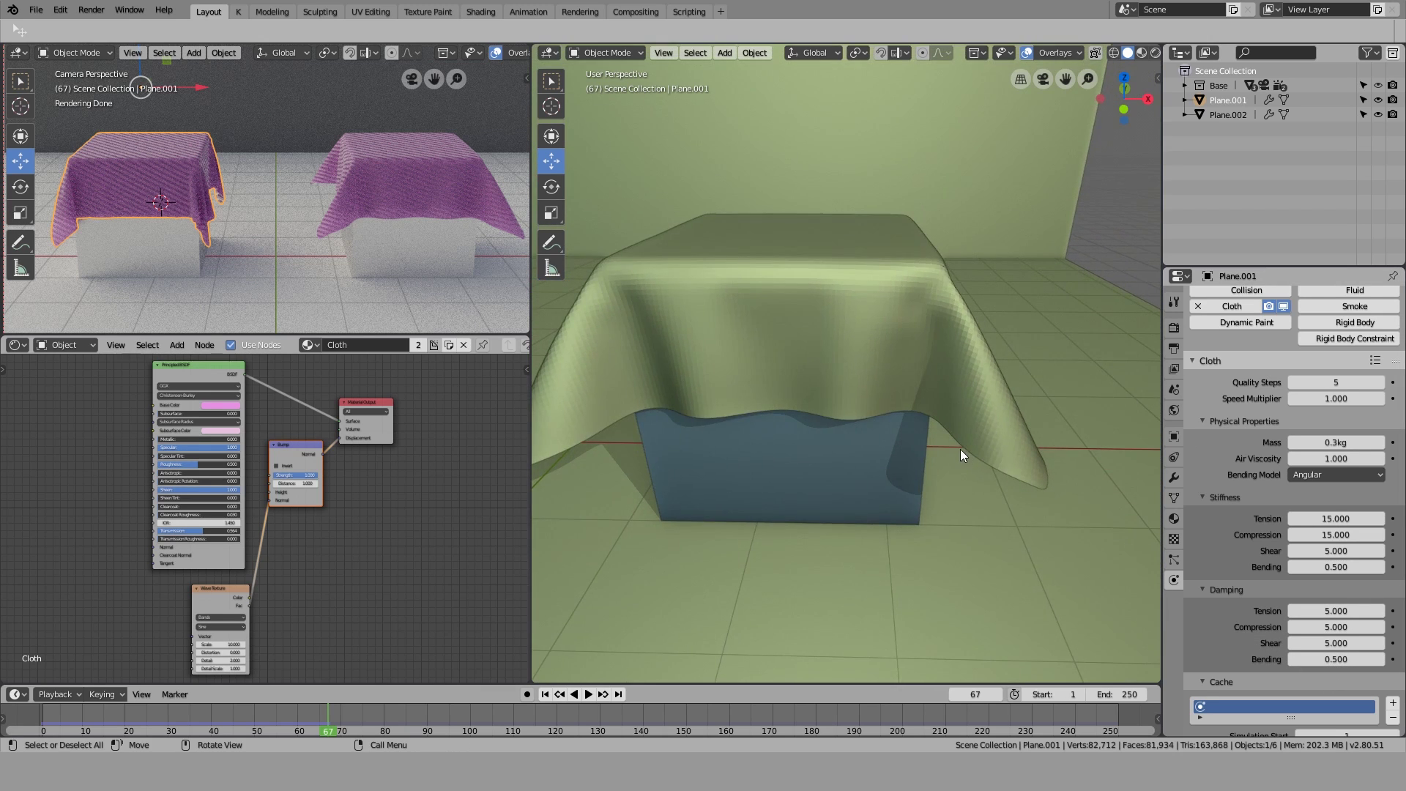
scroll(960, 449, down, 4)
click(1069, 270)
scroll(838, 369, down, 4)
mouse_move(839, 369)
shift+middle_down()
mouse_move(853, 441)
mouse_move(839, 359)
mouse_move(825, 371)
shift+middle_up()
scroll(853, 441, up, 7)
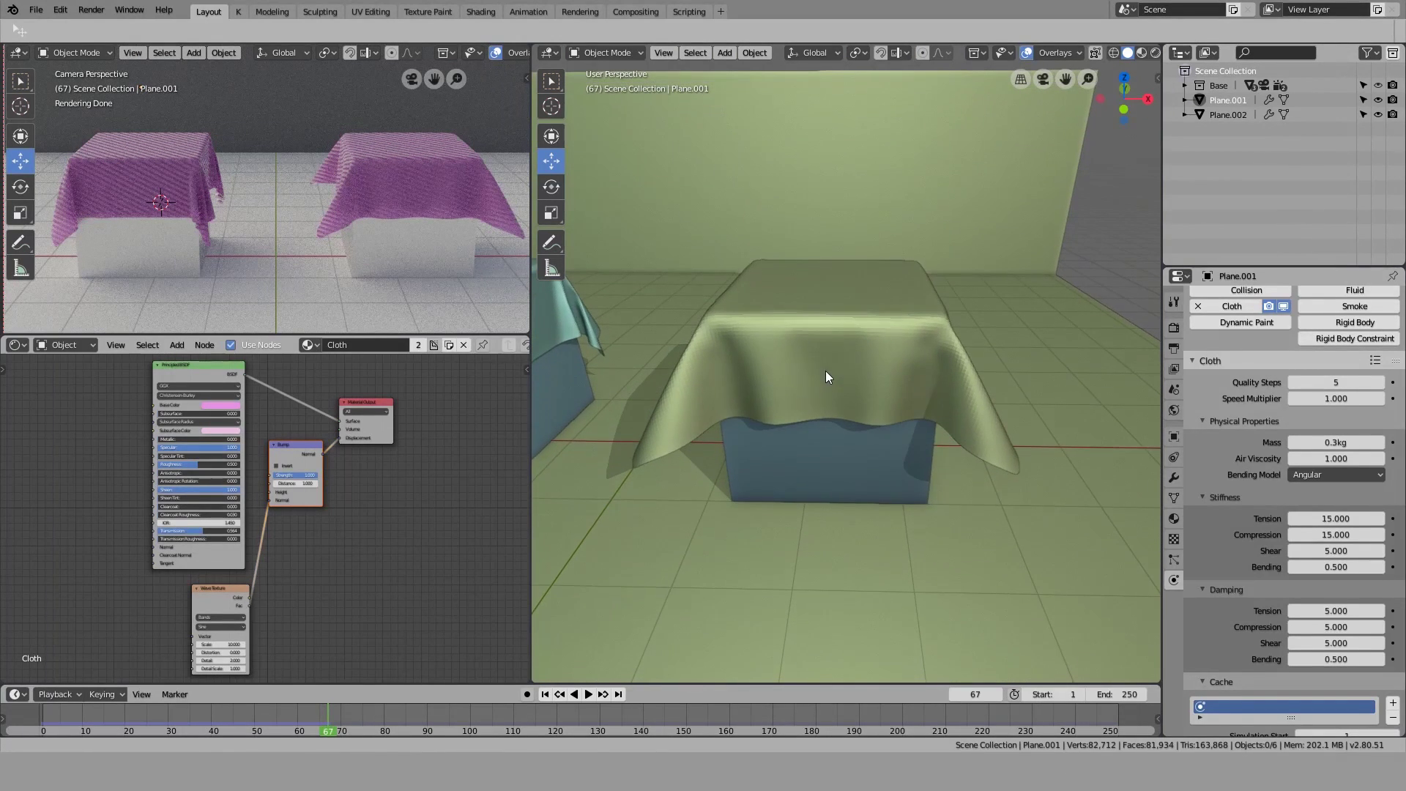
Inspect the teal cloth's drape up close and compare both draped cubes side by side
shift+middle_drag(648, 430, 950, 439)
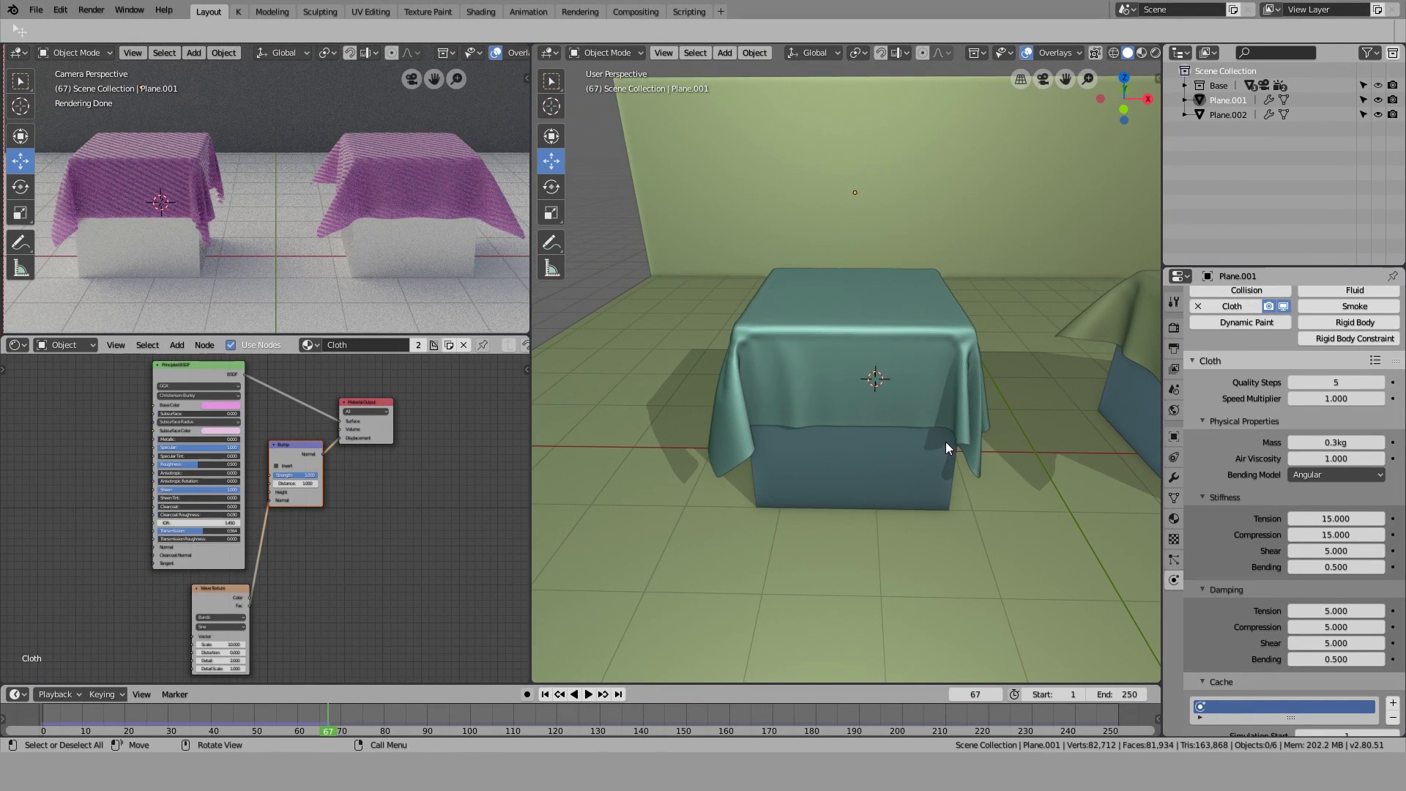
scroll(944, 445, up, 3)
scroll(942, 459, down, 7)
shift+drag(1003, 395, 930, 416)
middle_drag(930, 416, 854, 412)
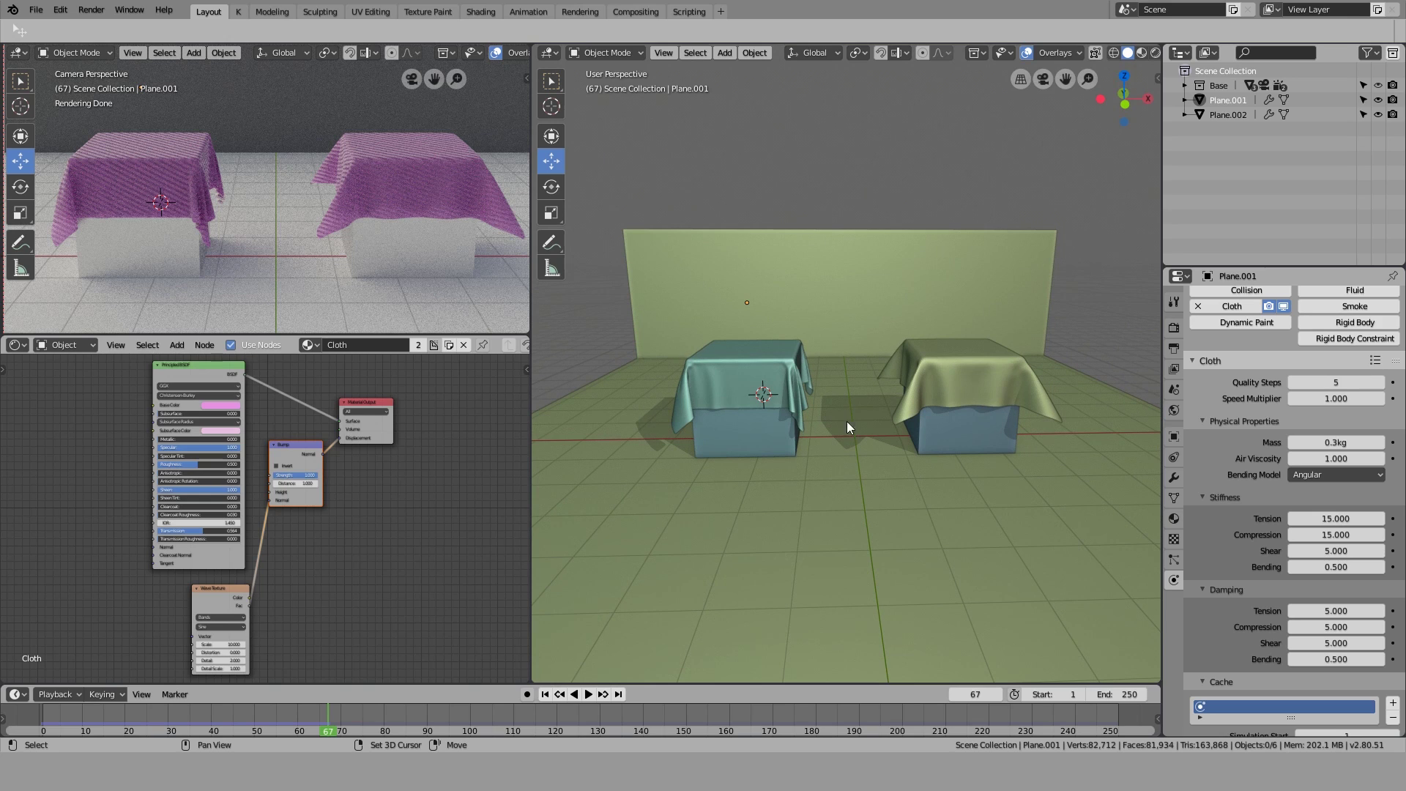
Frame the teal cloth Plane.001 and examine its folds, both selected and deselected, from closer and higher angles
click(702, 392)
key(KP_Decimal)
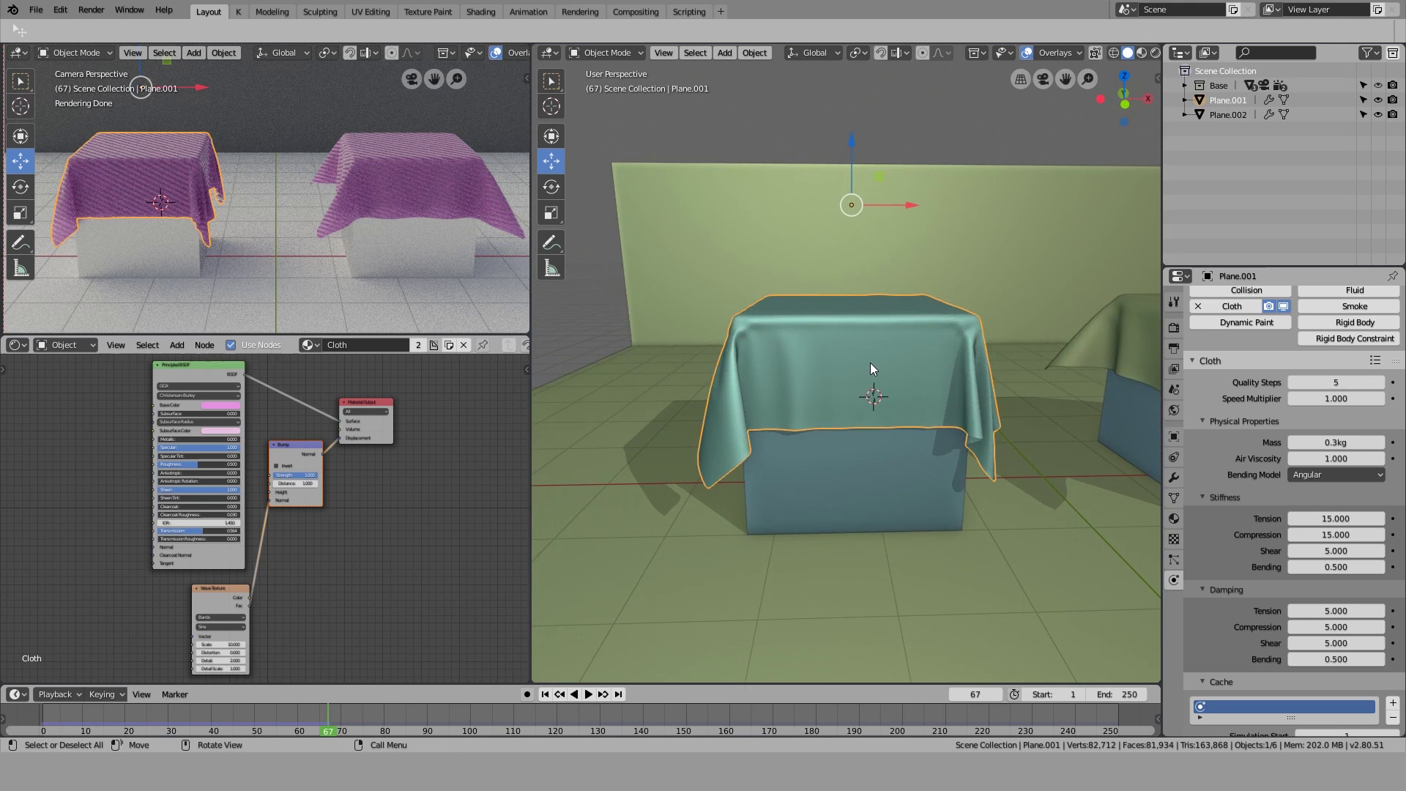
scroll(870, 362, up, 3)
scroll(869, 363, down, 5)
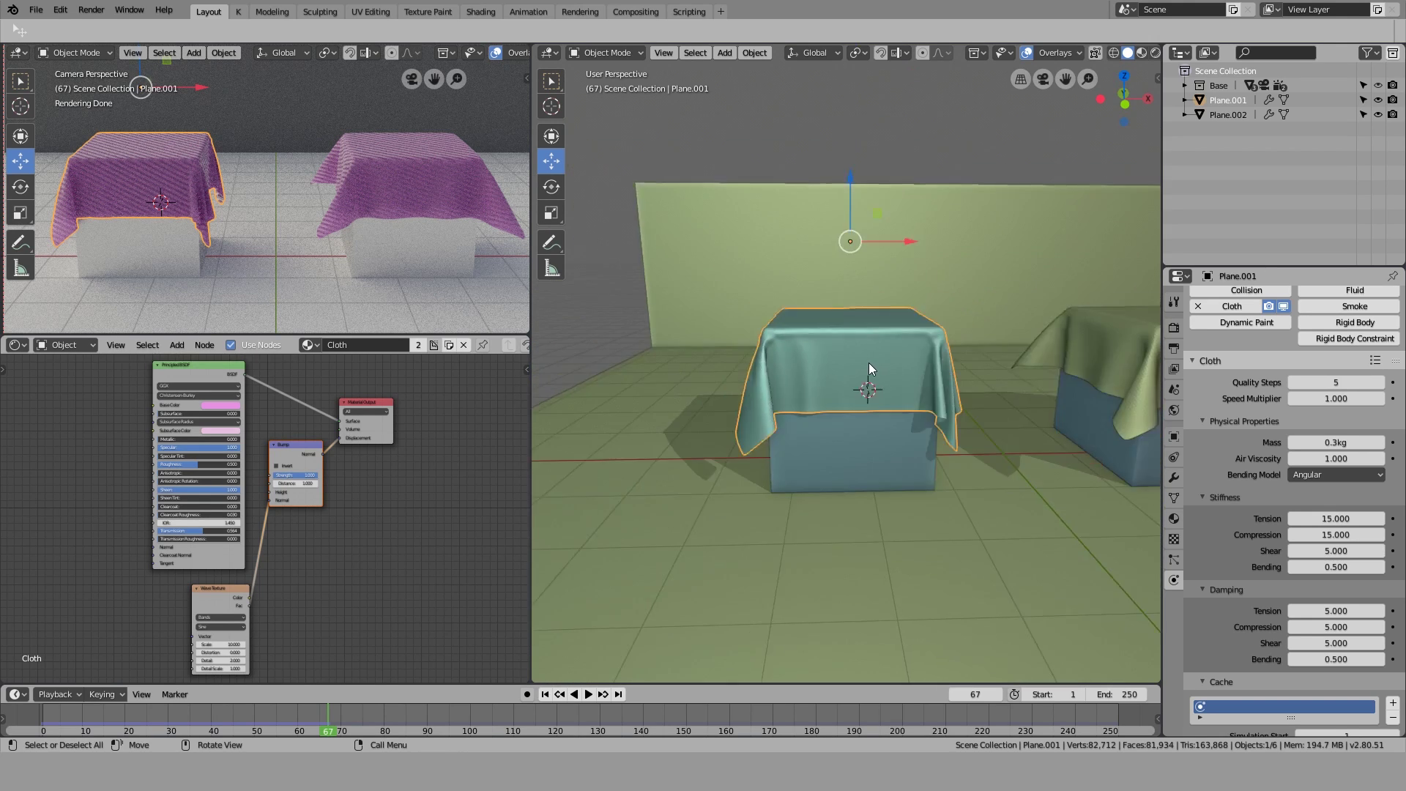
middle_drag(902, 351, 706, 423)
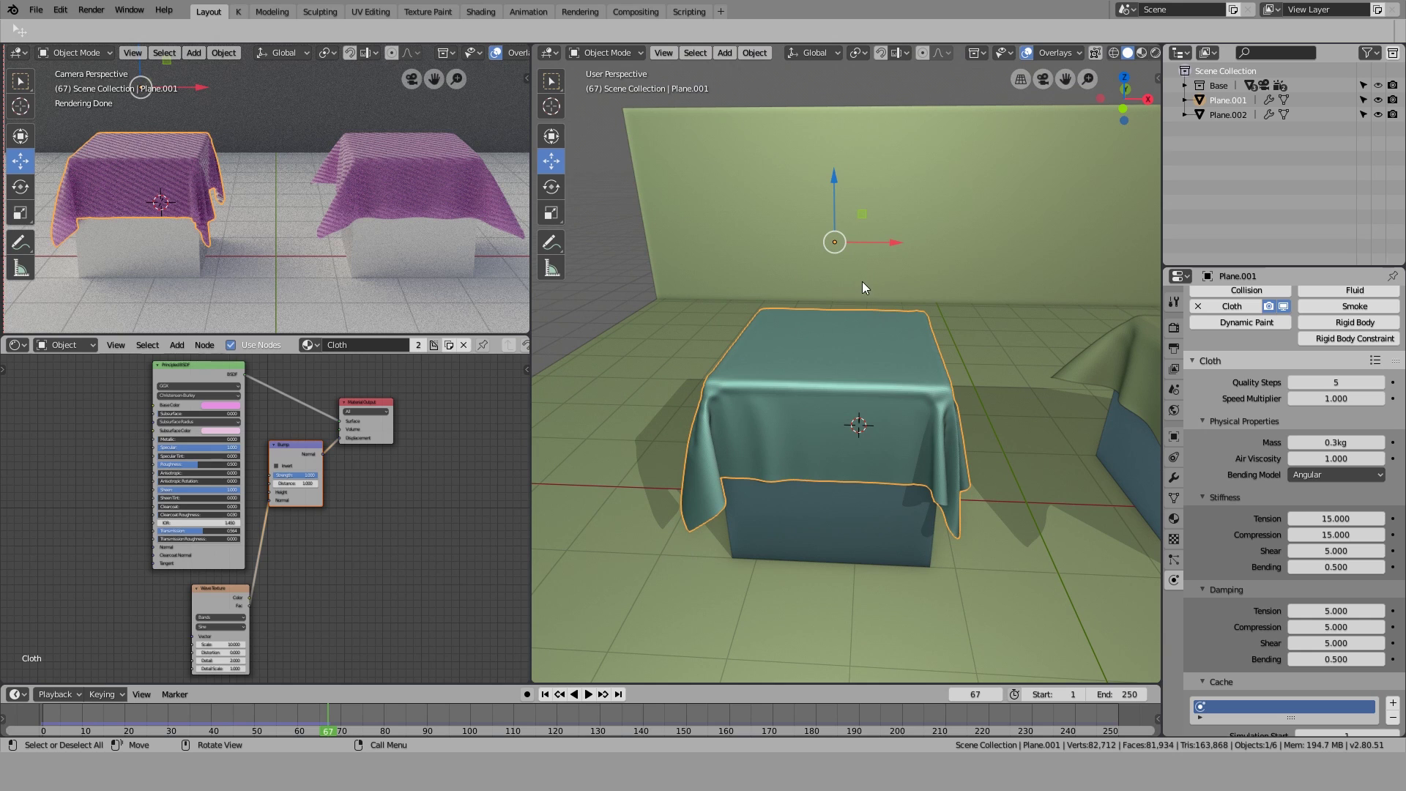
scroll(860, 299, down, 5)
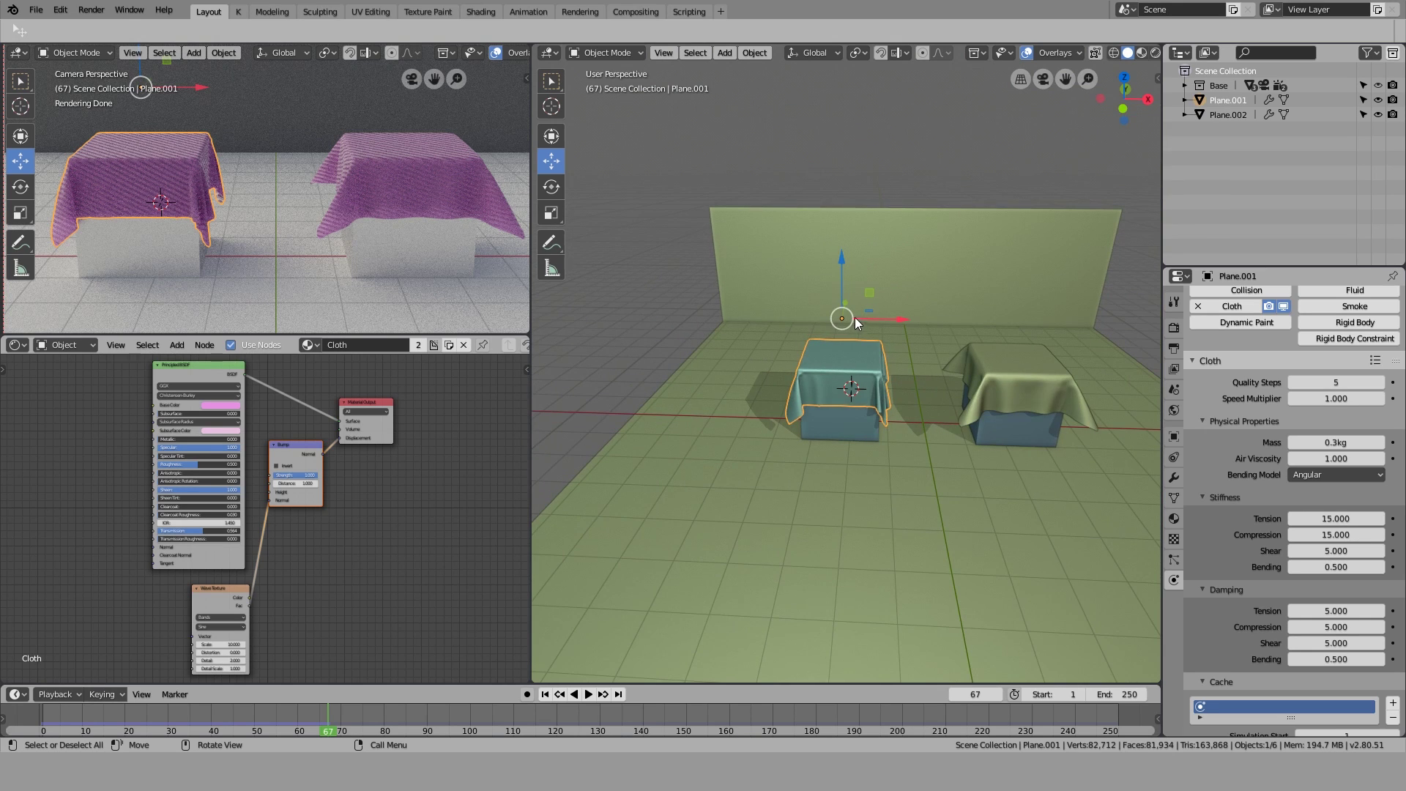
click(881, 178)
scroll(843, 366, up, 5)
scroll(855, 411, down, 2)
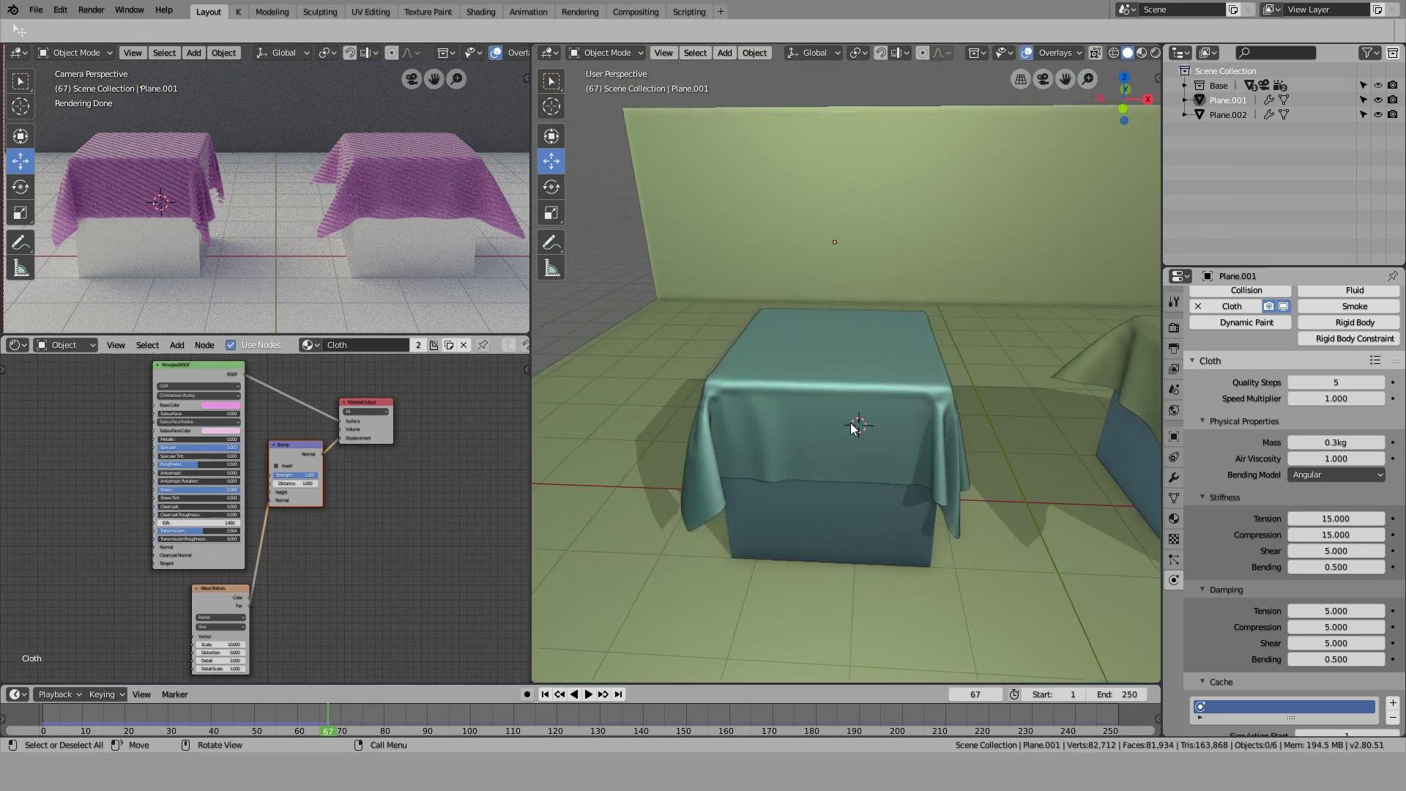
mouse_move(853, 398)
middle_down()
mouse_move(844, 357)
mouse_move(874, 395)
mouse_move(876, 453)
mouse_move(874, 427)
mouse_move(748, 414)
mouse_move(911, 380)
mouse_move(851, 383)
mouse_move(847, 364)
mouse_move(804, 372)
mouse_move(816, 359)
mouse_move(874, 365)
mouse_move(848, 417)
middle_up()
scroll(826, 367, up, 2)
scroll(843, 364, down, 3)
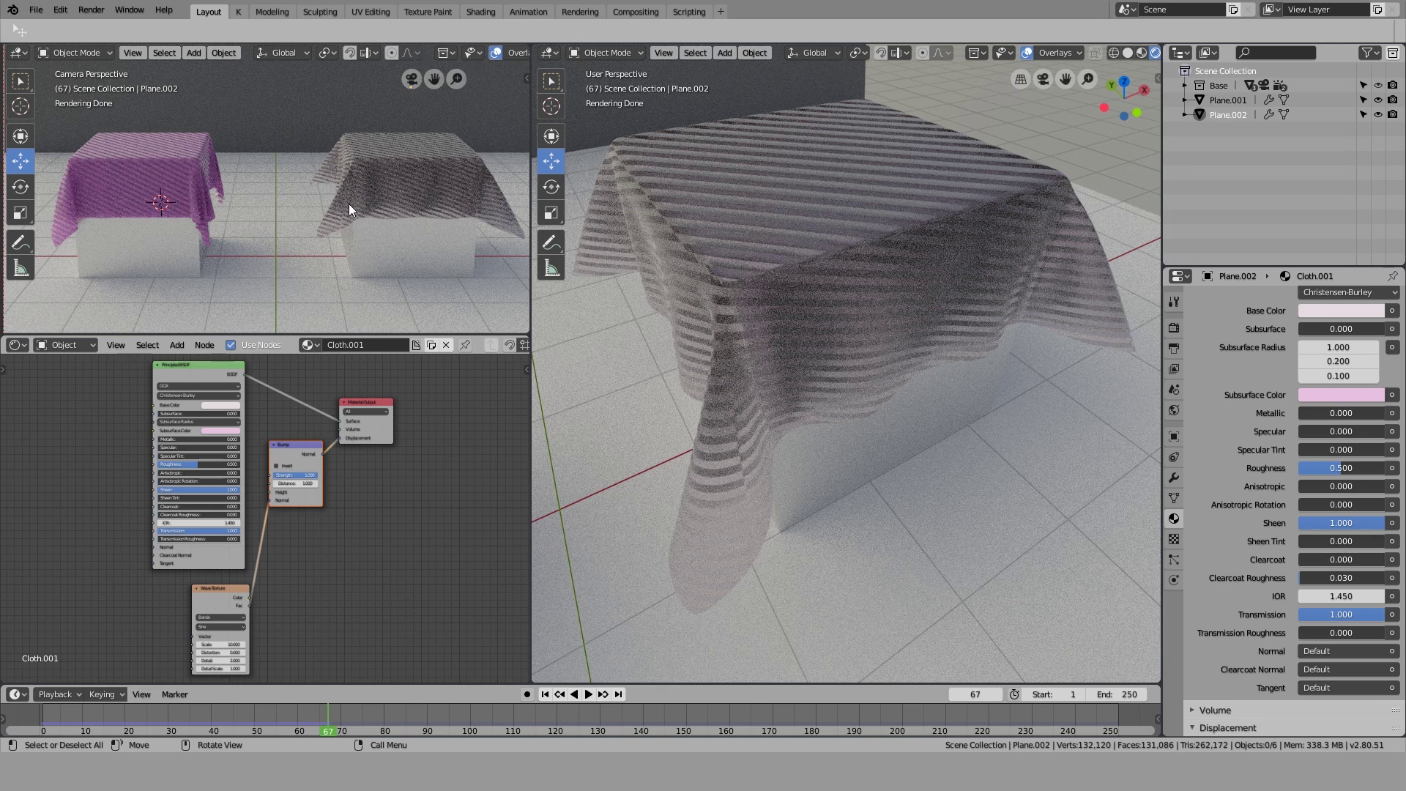
Open the K workspace and examine how the sheet and pillow cloths drape in the bedroom render
click(245, 11)
scroll(383, 364, up, 3)
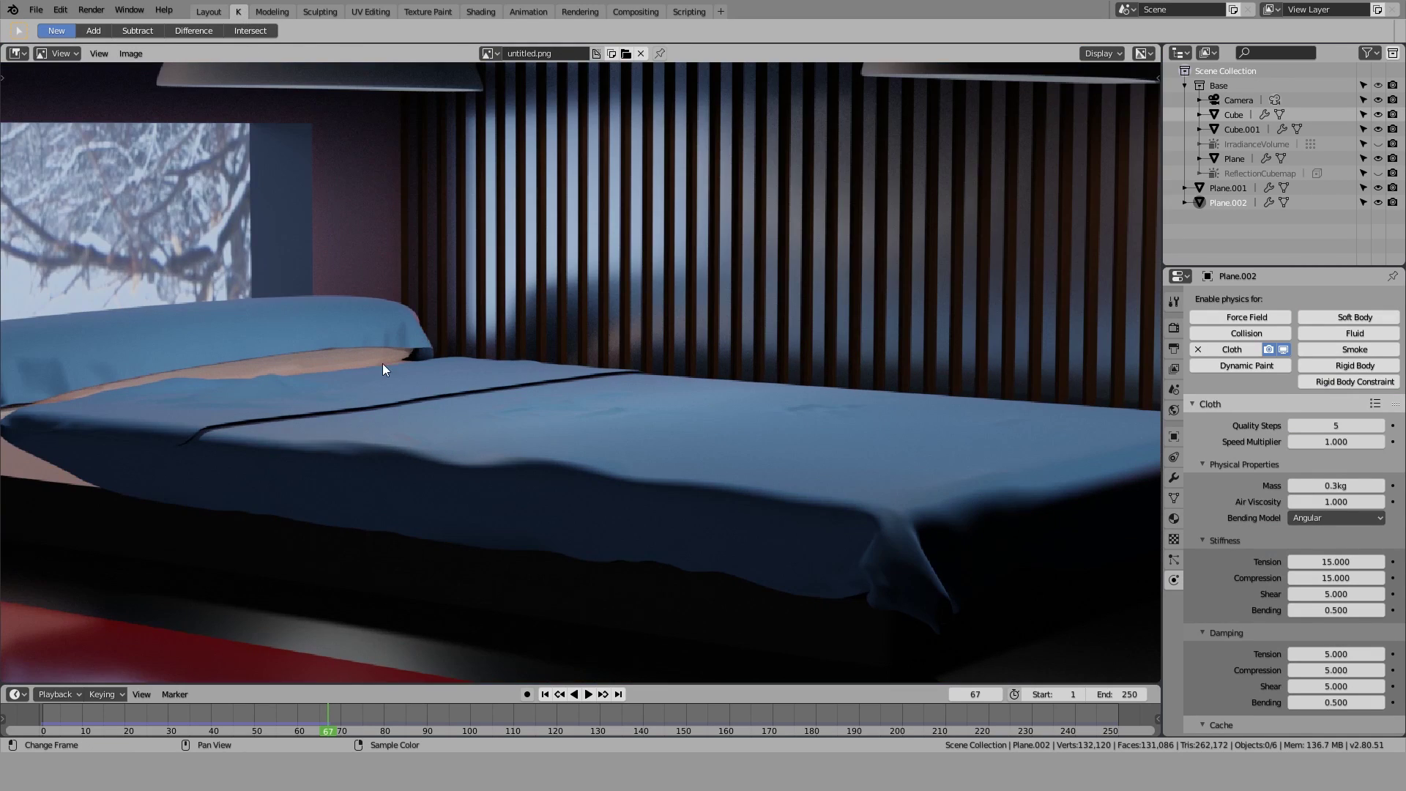
scroll(461, 343, down, 4)
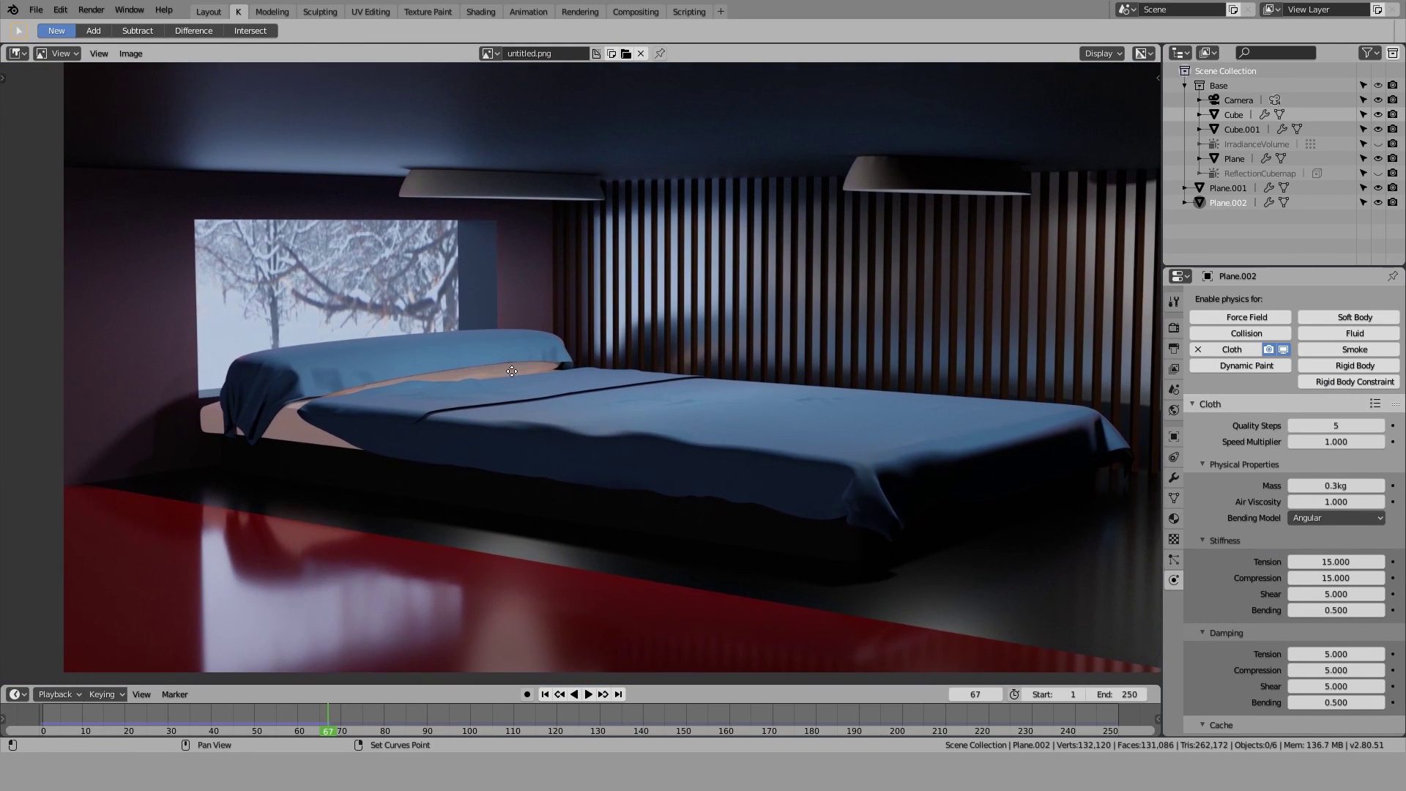
scroll(460, 442, up, 7)
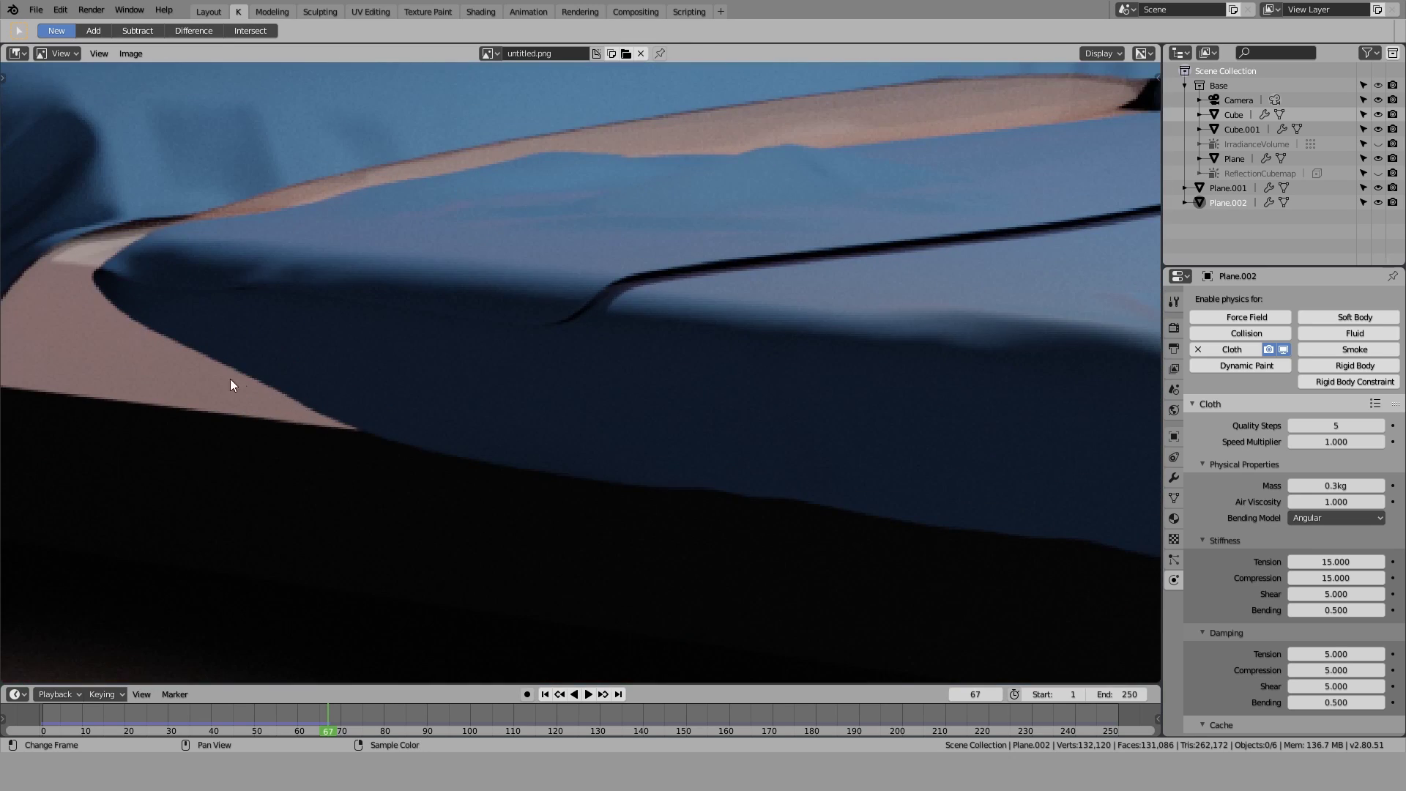
scroll(290, 339, down, 5)
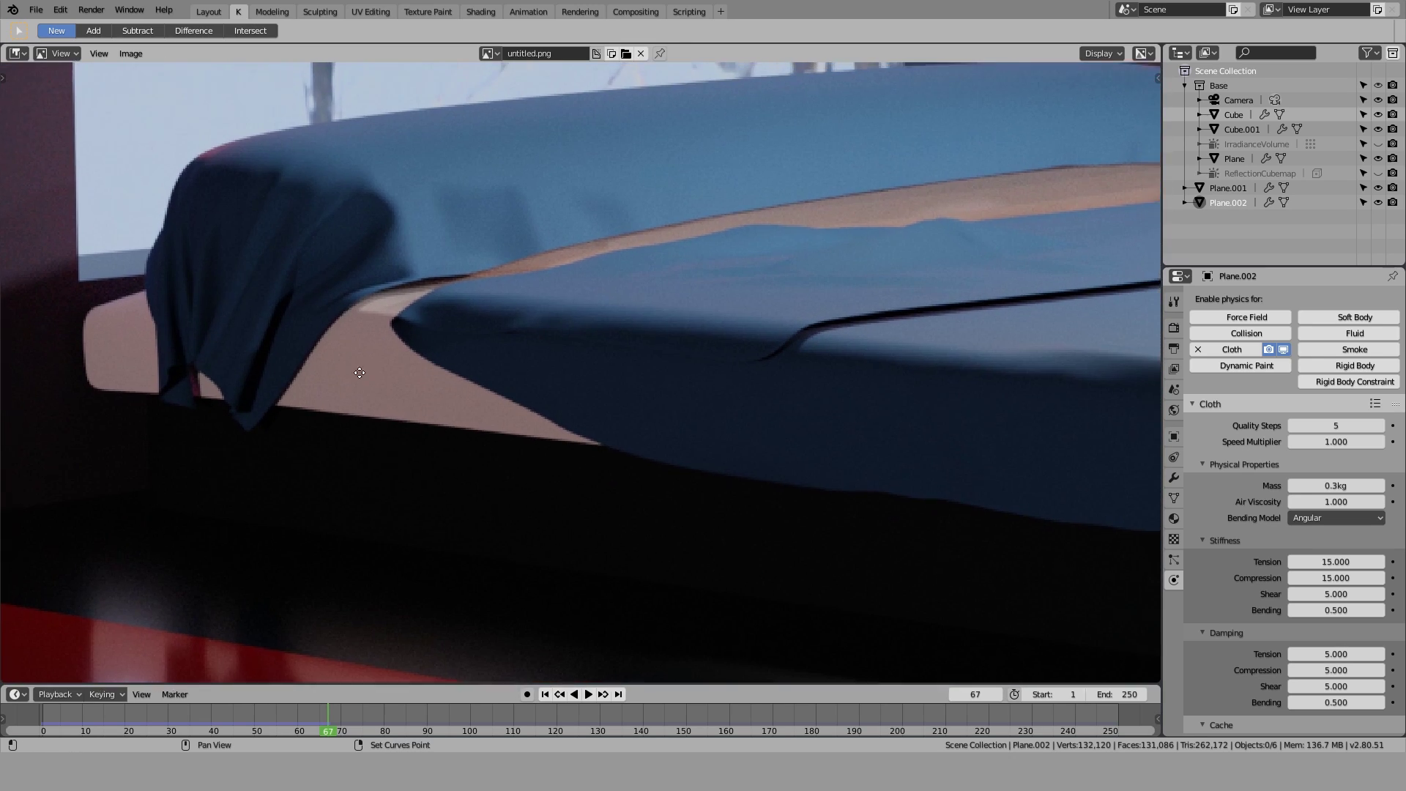
scroll(331, 406, down, 4)
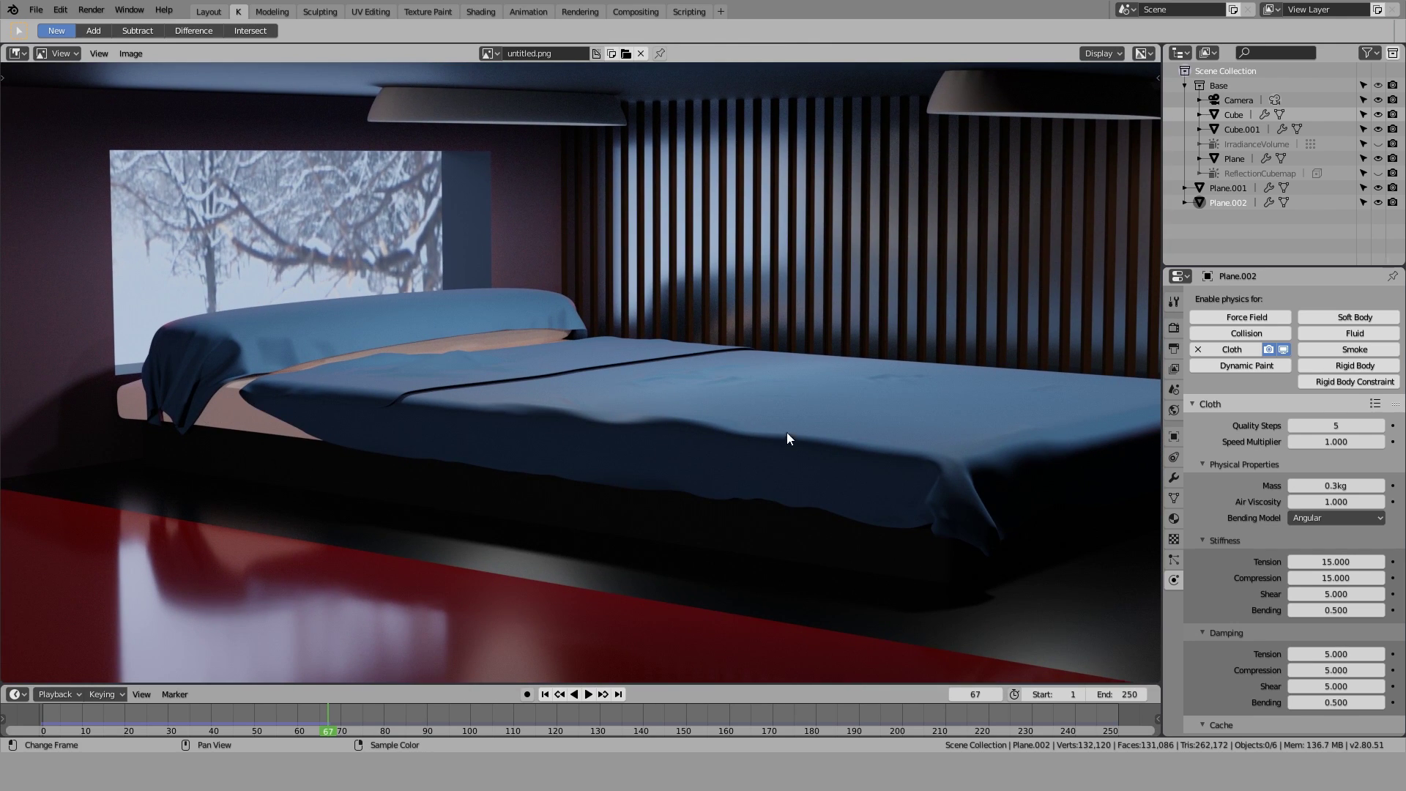
scroll(585, 406, up, 5)
middle_drag(385, 417, 605, 323)
scroll(602, 330, down, 3)
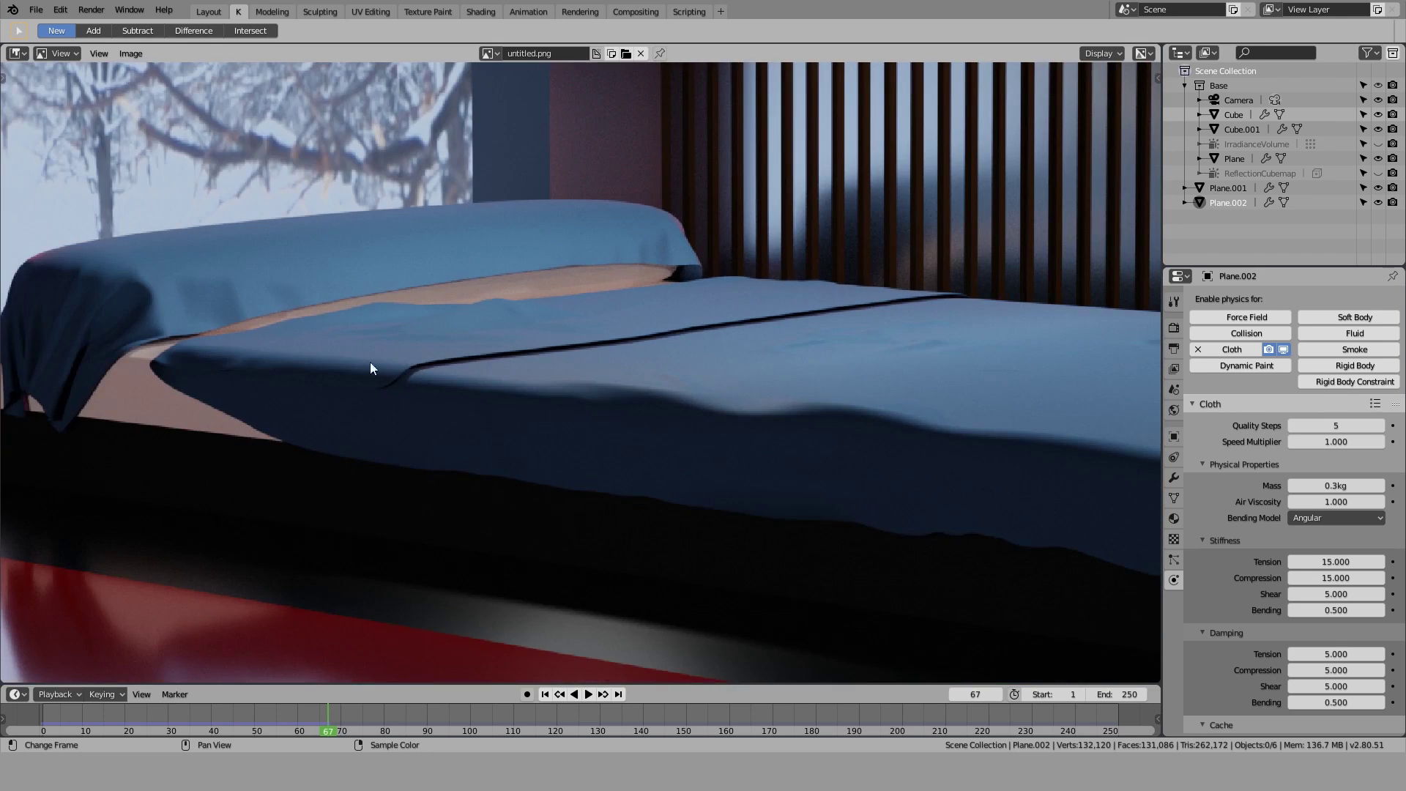
middle_drag(692, 382, 748, 403)
ctrl+middle_drag(654, 330, 502, 403)
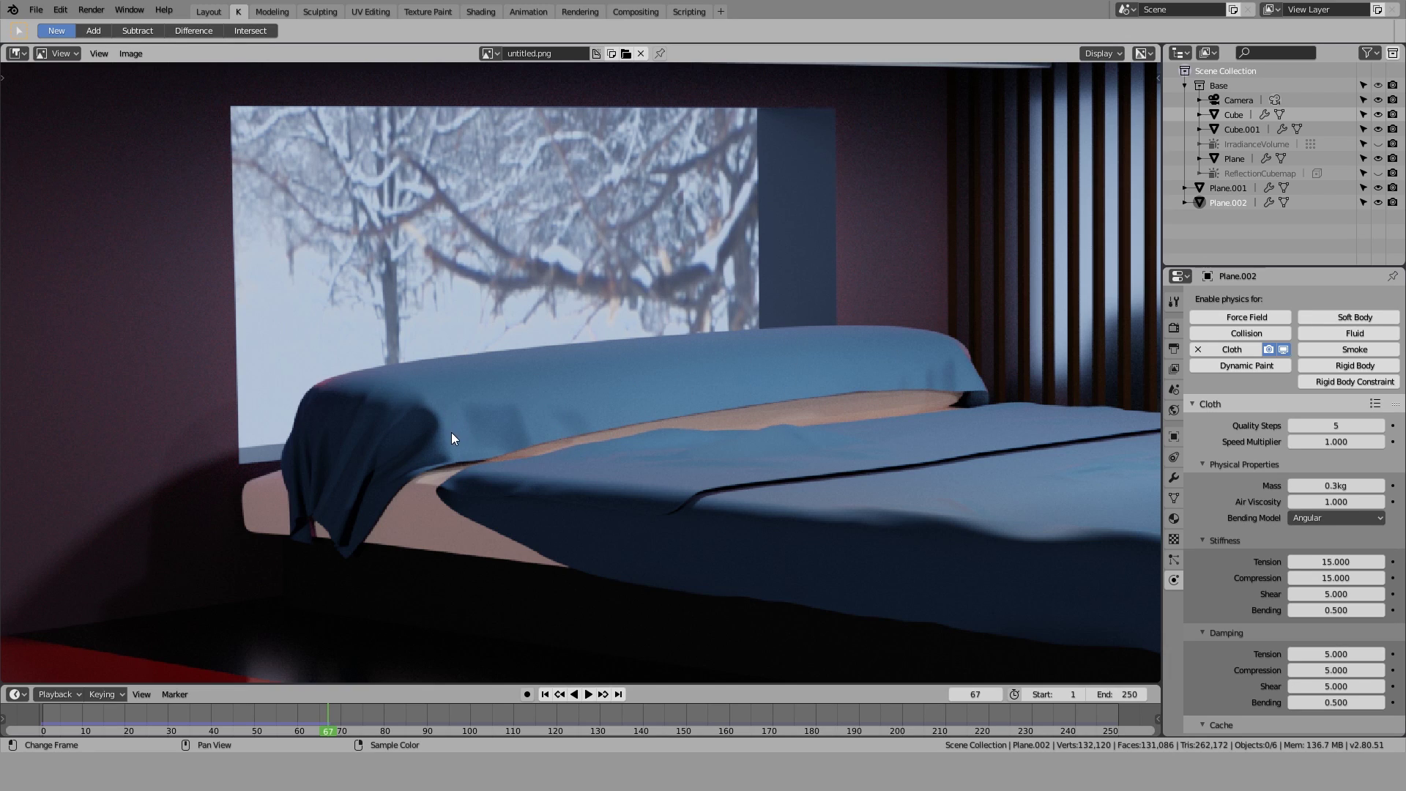
scroll(812, 425, down, 1)
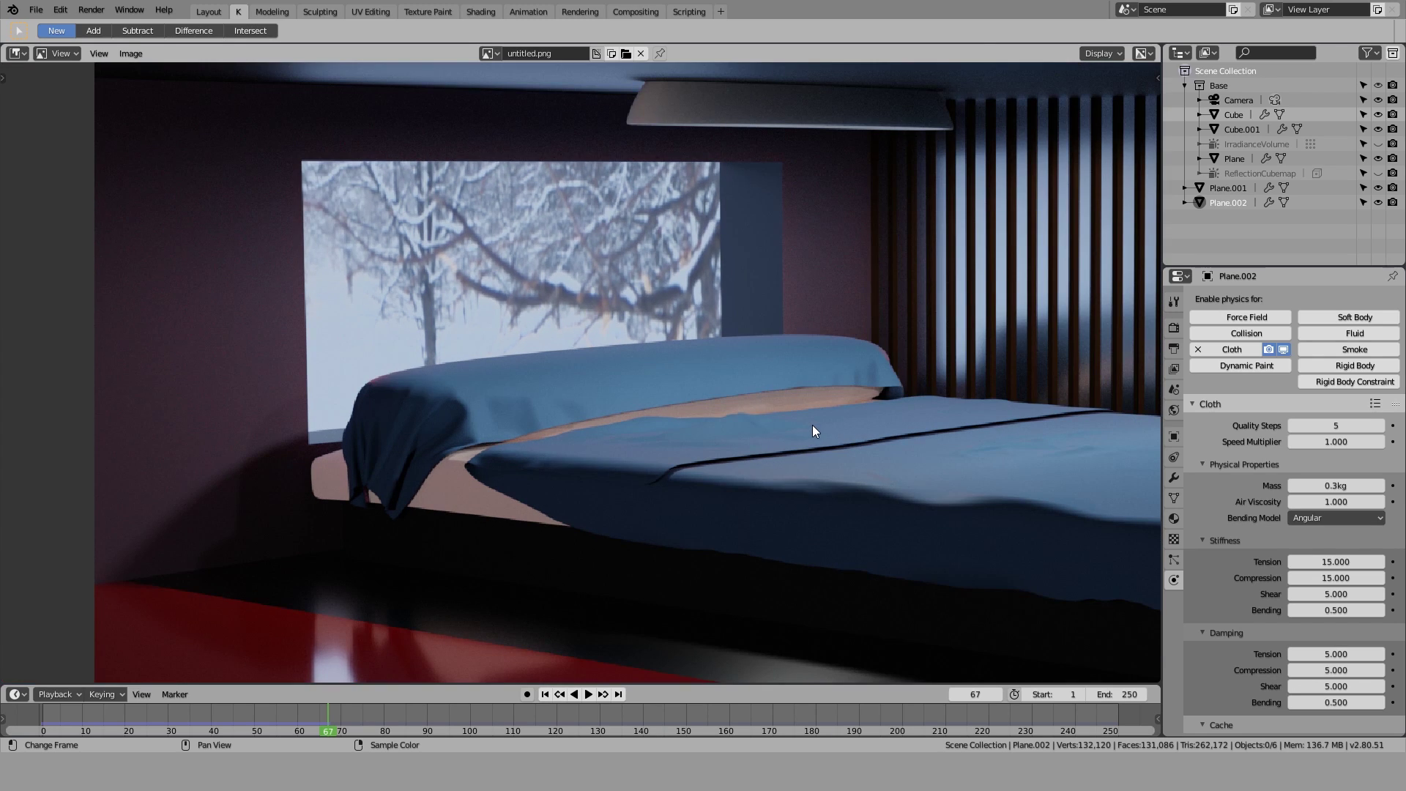
scroll(678, 405, down, 1)
scroll(468, 403, up, 3)
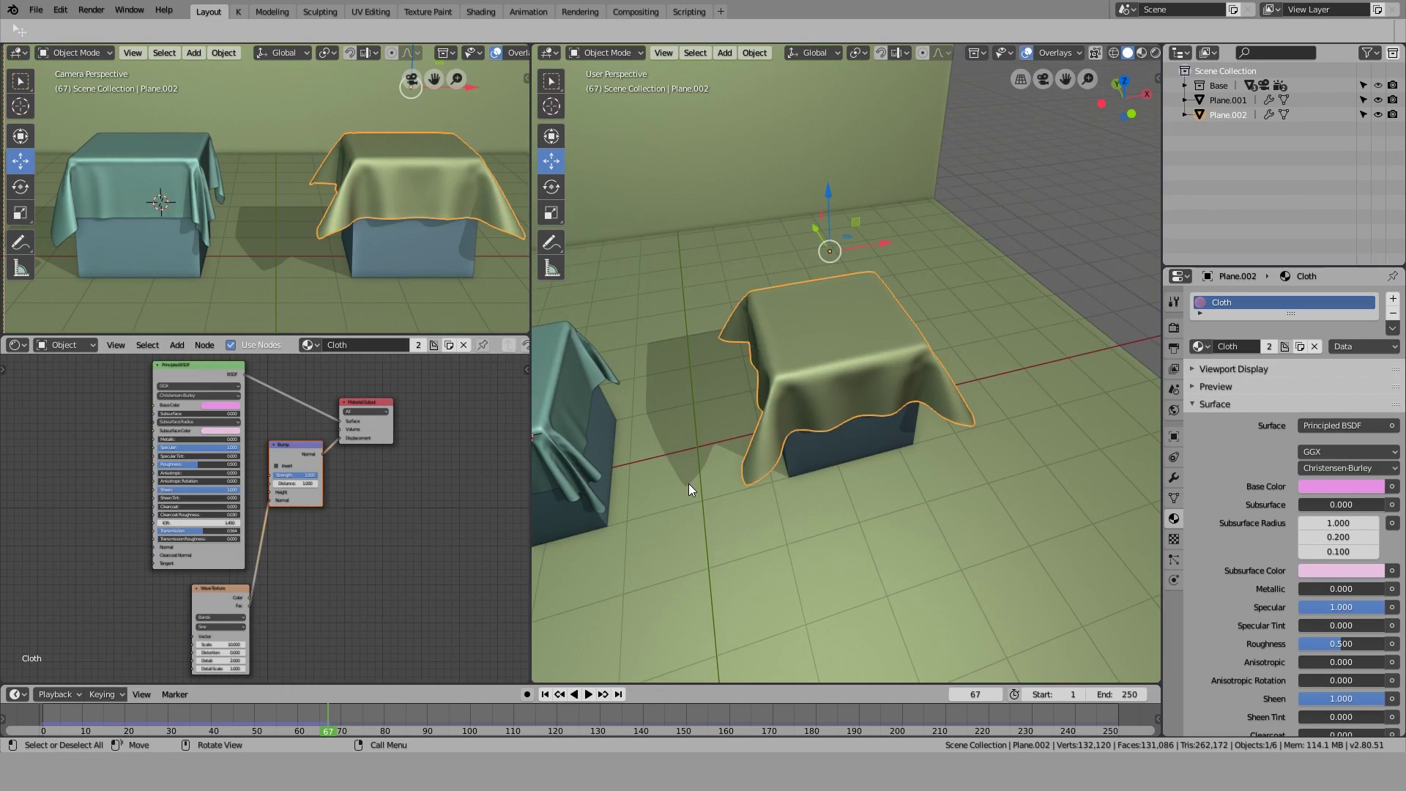
Select the teal cloth Plane.001 in the Layout viewport
middle_drag(689, 484, 803, 377)
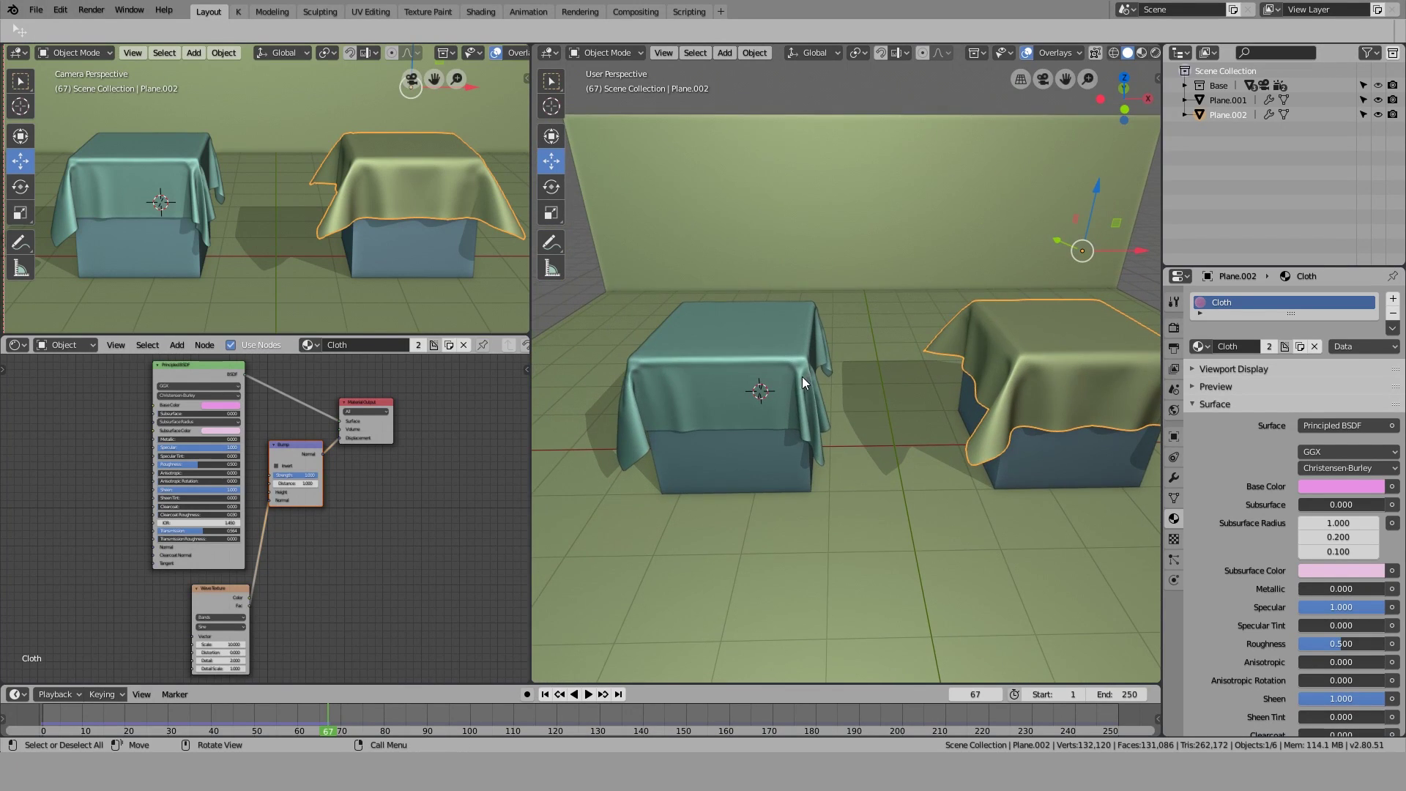
click(803, 378)
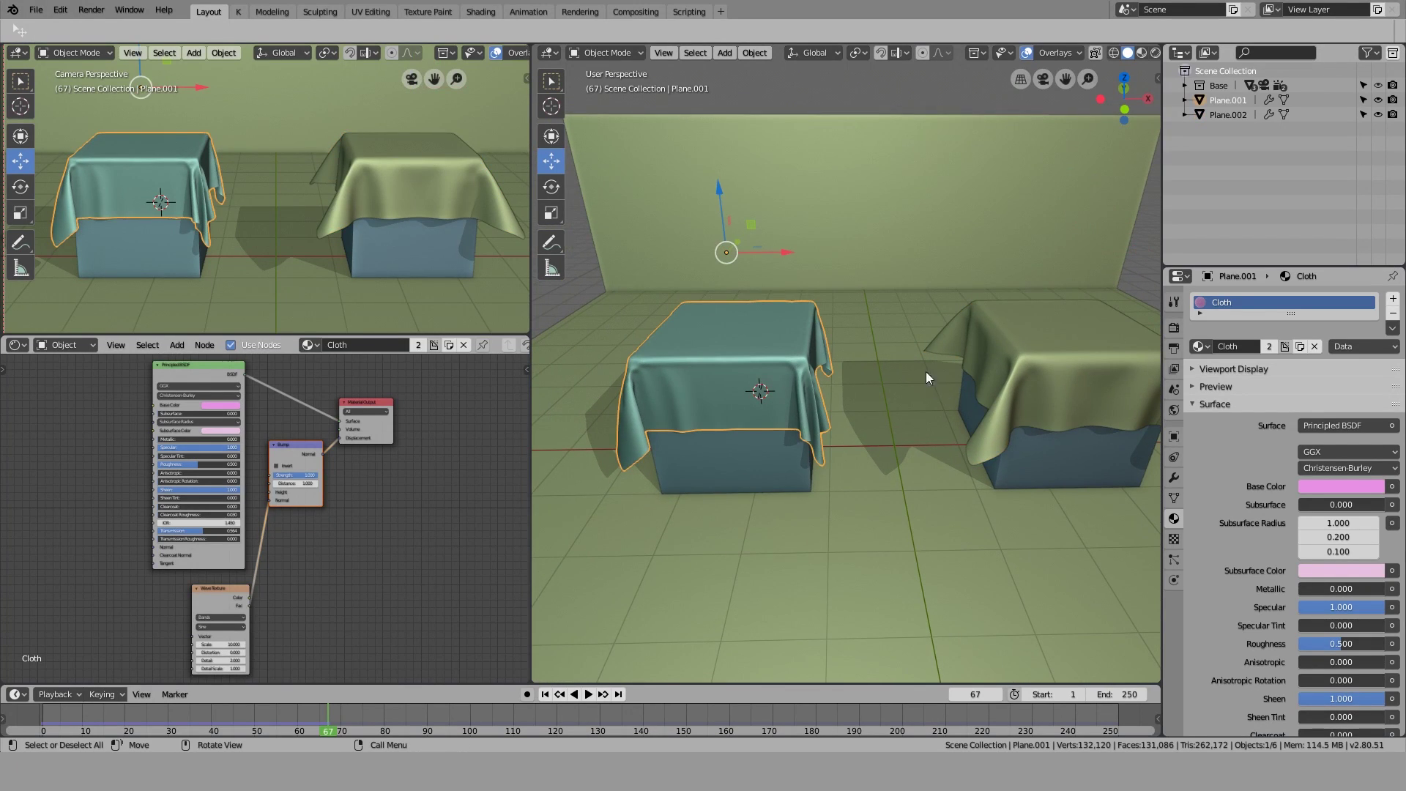
middle_drag(899, 360, 899, 370)
shift+middle_drag(766, 439, 814, 413)
scroll(715, 396, up, 3)
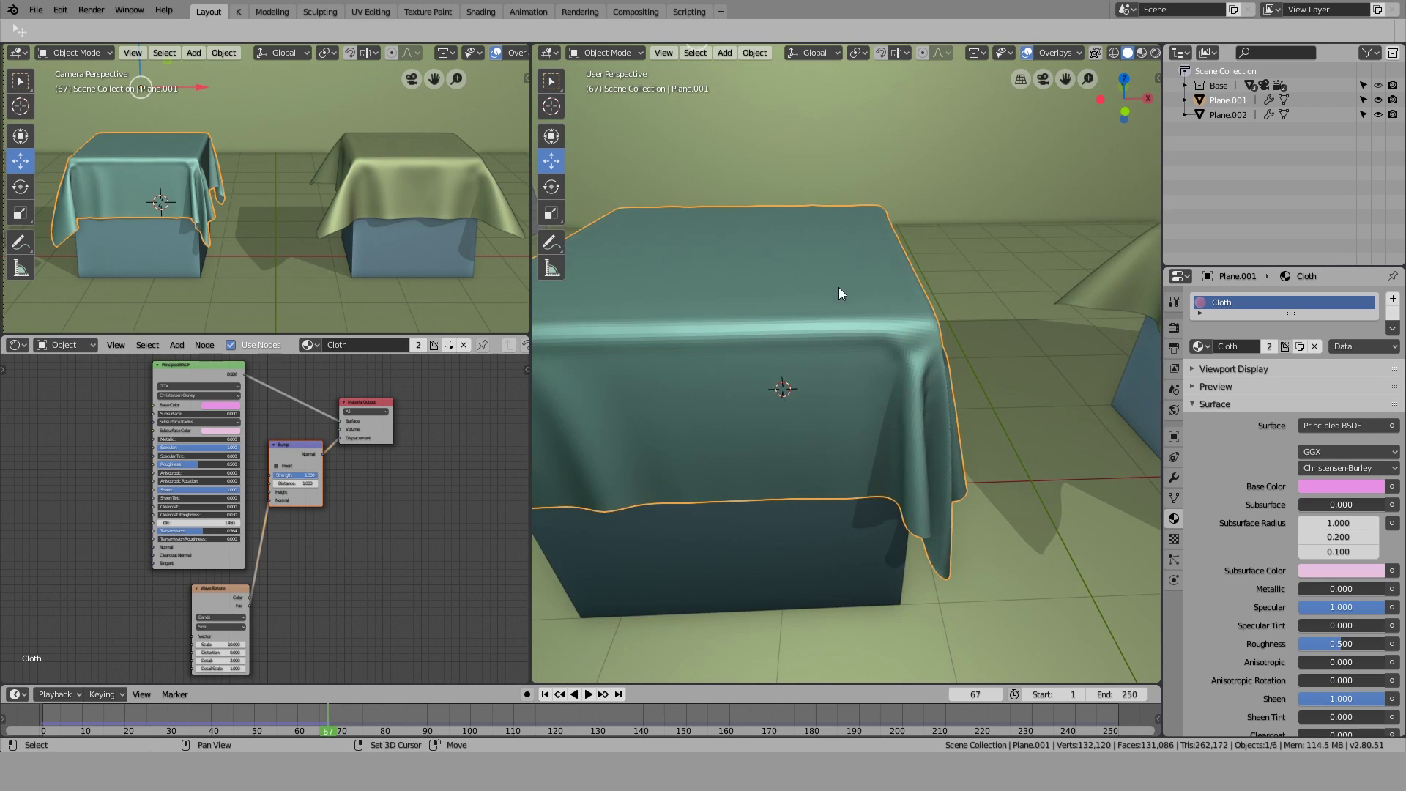
middle_drag(839, 293, 773, 379)
scroll(772, 380, down, 3)
Try to move the simulated teal cloth Plane.001 away from its cube, and undo the resulting changes
key(g)
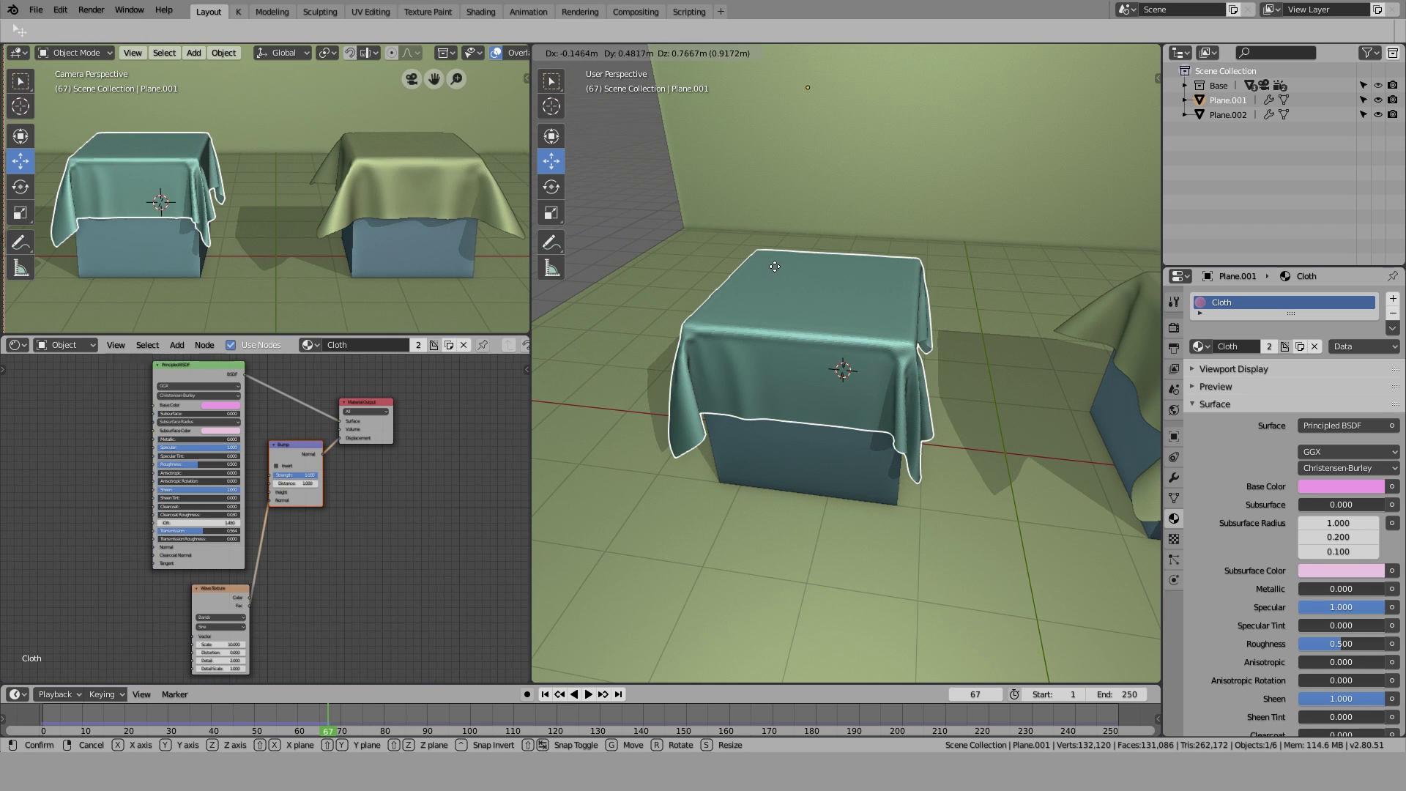
right_click(793, 343)
scroll(799, 339, down, 5)
middle_drag(842, 381, 885, 245)
scroll(845, 439, down, 4)
middle_drag(845, 442, 861, 512)
click(852, 499)
scroll(851, 502, up, 3)
middle_drag(835, 451, 821, 459)
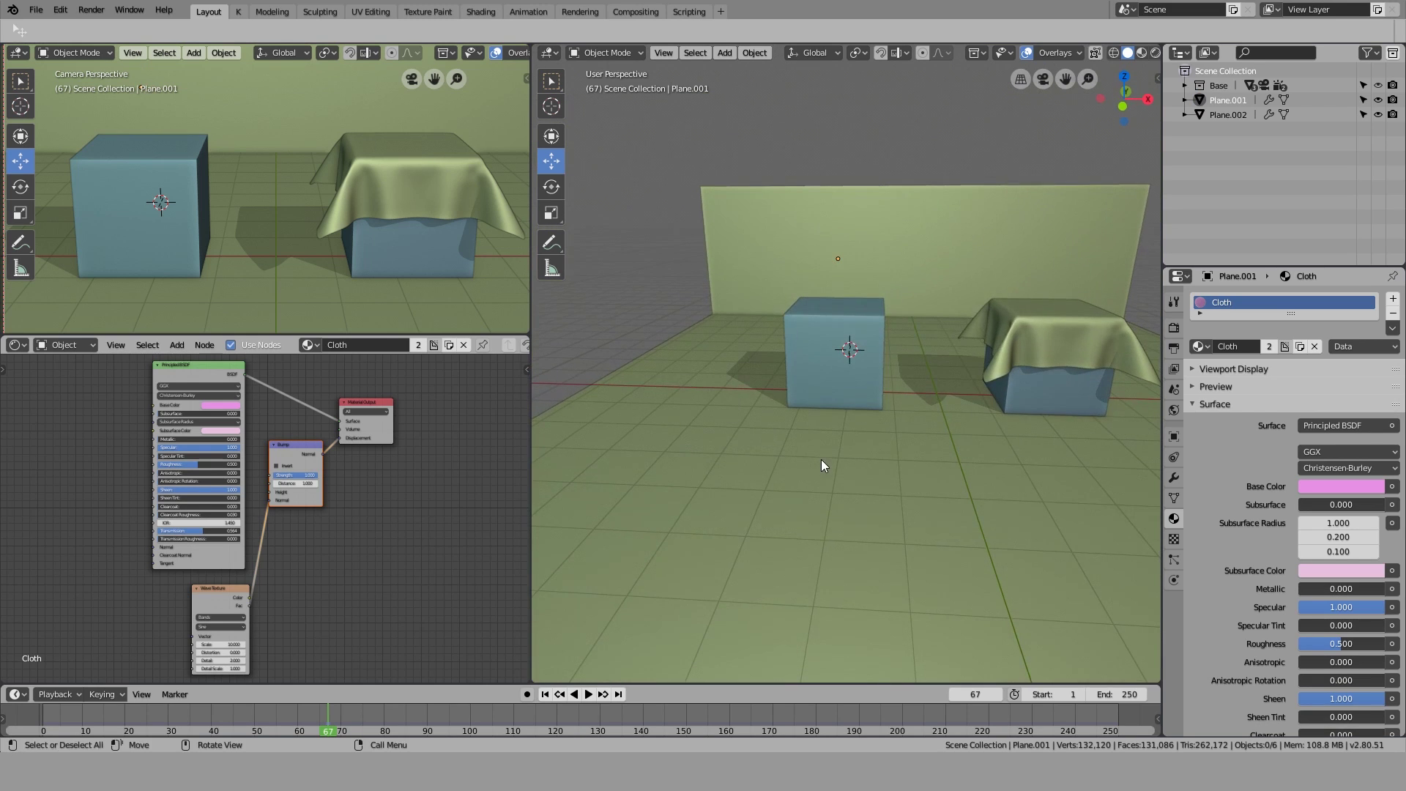
key(ctrl+z)
key(ctrl+z)
Apply the Cloth modifier on Plane.001 to turn its simulated drape into fixed geometry
middle_drag(742, 255, 801, 329)
scroll(905, 405, up, 6)
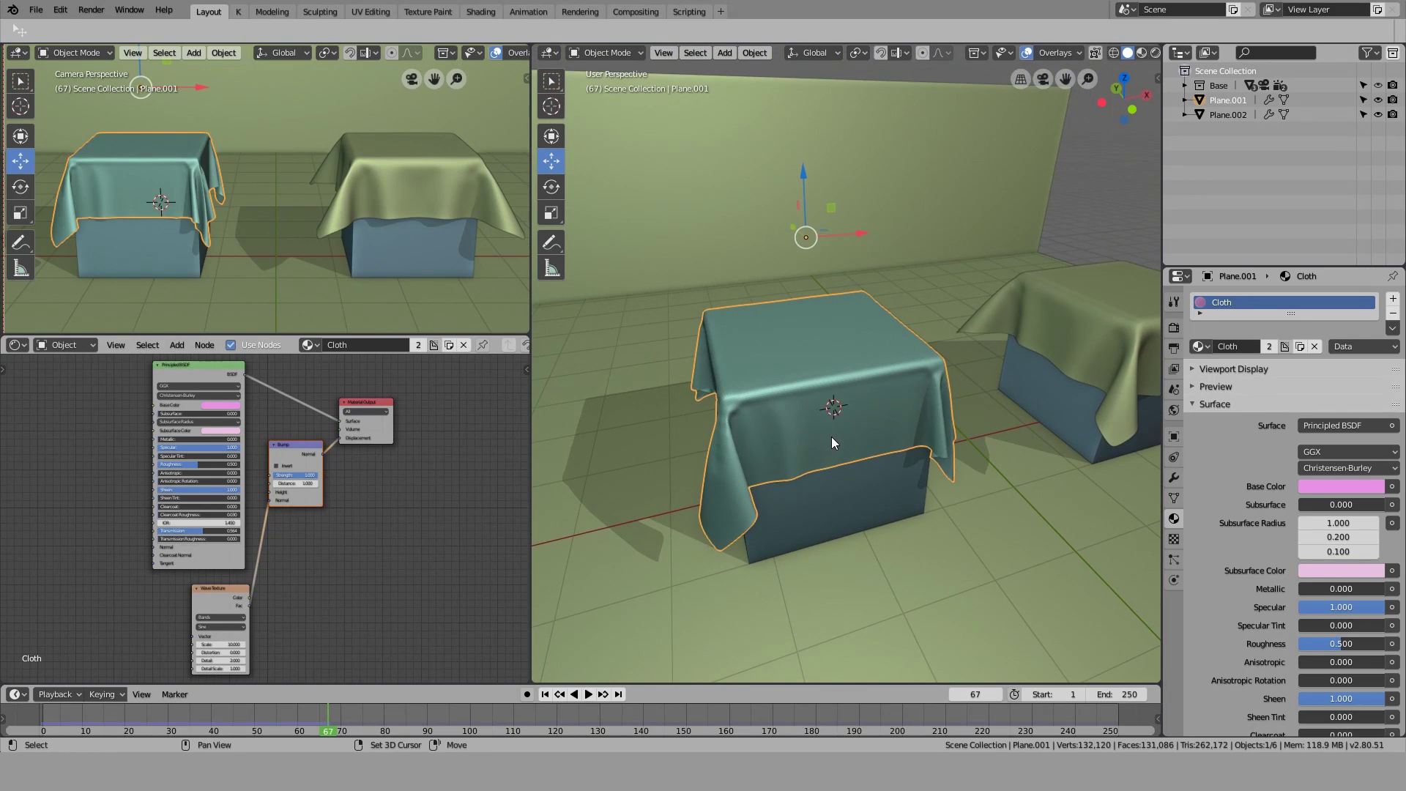
mouse_move(832, 437)
middle_down()
mouse_move(845, 406)
mouse_move(820, 413)
middle_up()
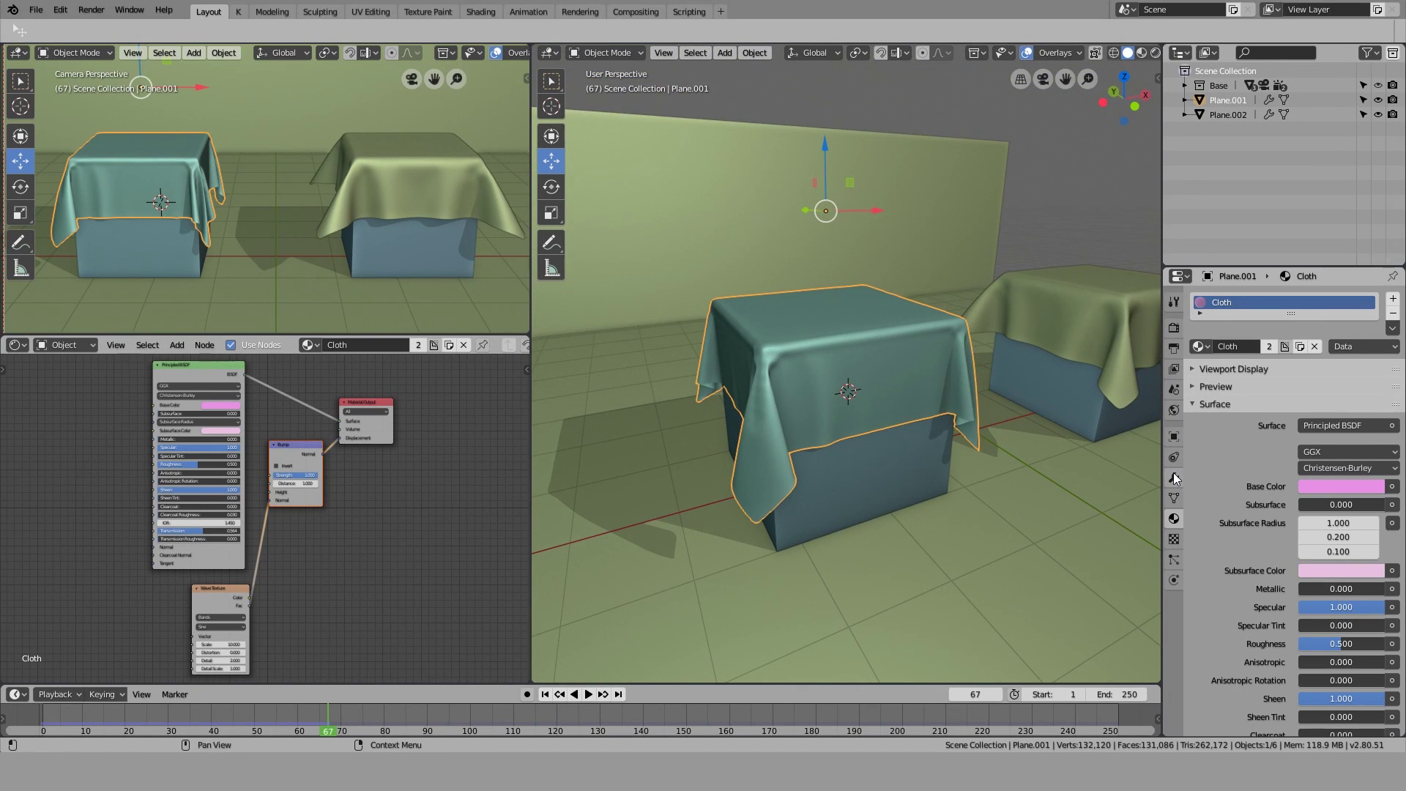
click(1173, 476)
middle_drag(1070, 463, 1063, 422)
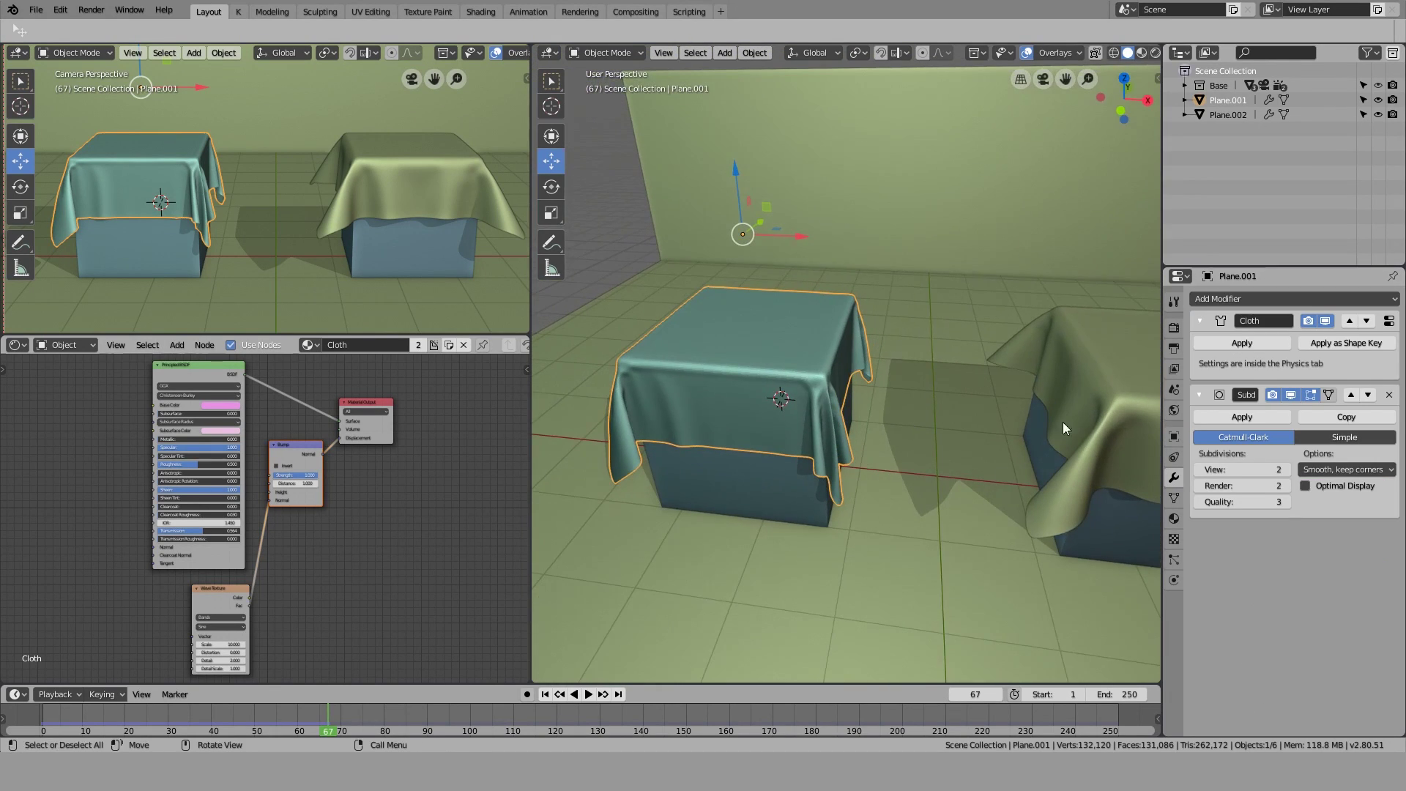
click(1224, 344)
Check the applied drape of Plane.001 with a cancelled test move and inspect its mesh in Edit Mode
middle_drag(828, 454, 988, 423)
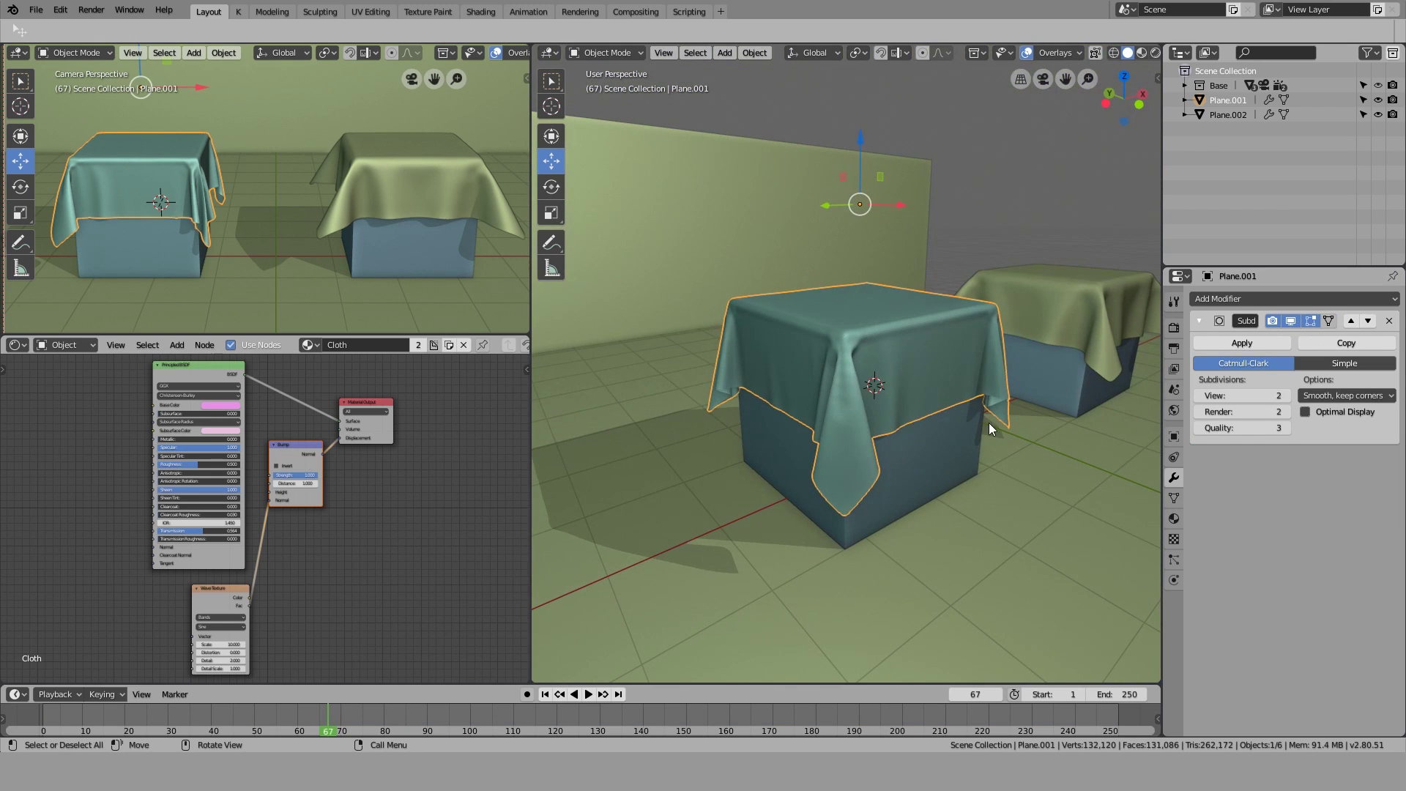
key(g)
right_click(1030, 298)
middle_drag(1030, 304, 794, 438)
key(Tab)
scroll(801, 465, up, 4)
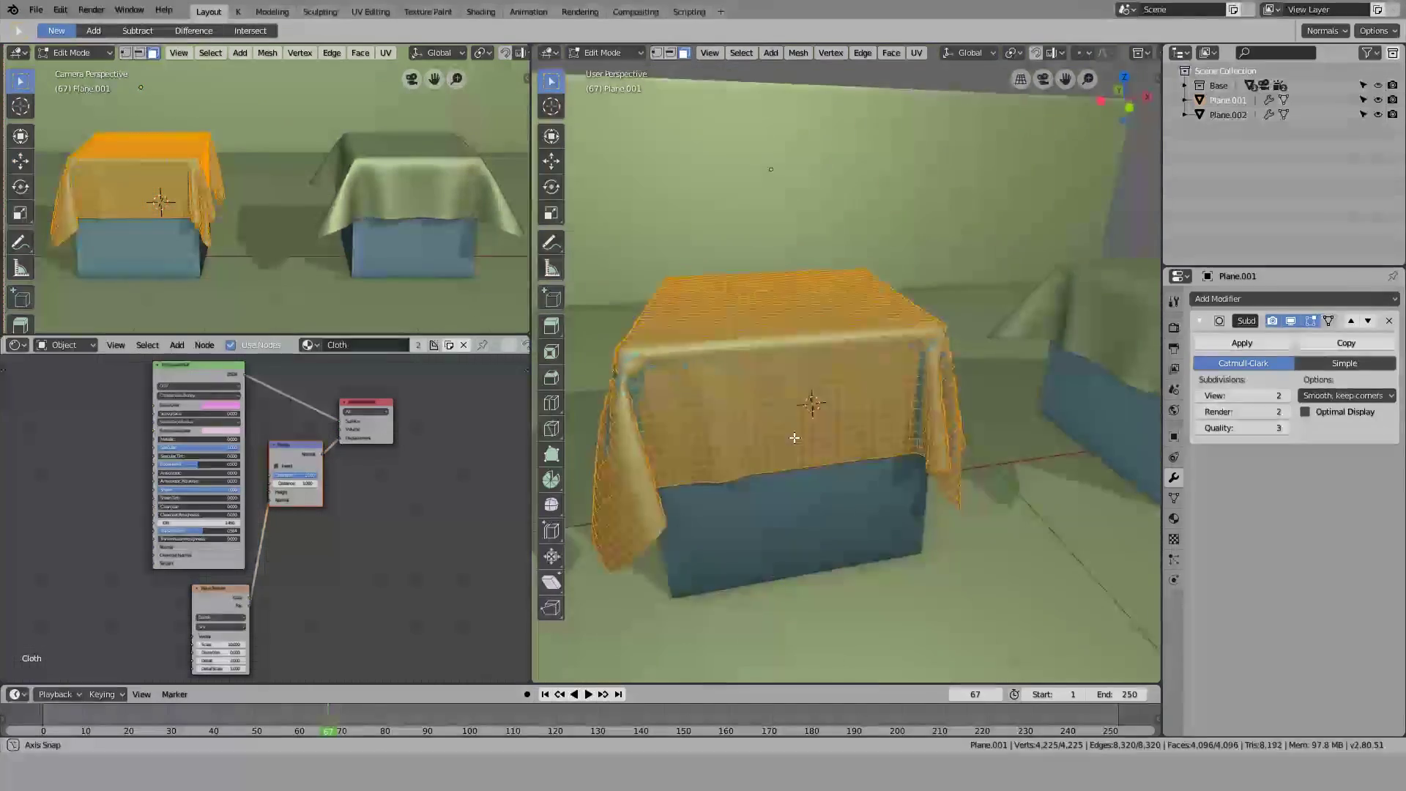
key(Tab)
mouse_move(644, 429)
middle_down()
mouse_move(830, 425)
mouse_move(792, 375)
mouse_move(700, 407)
mouse_move(761, 223)
middle_up()
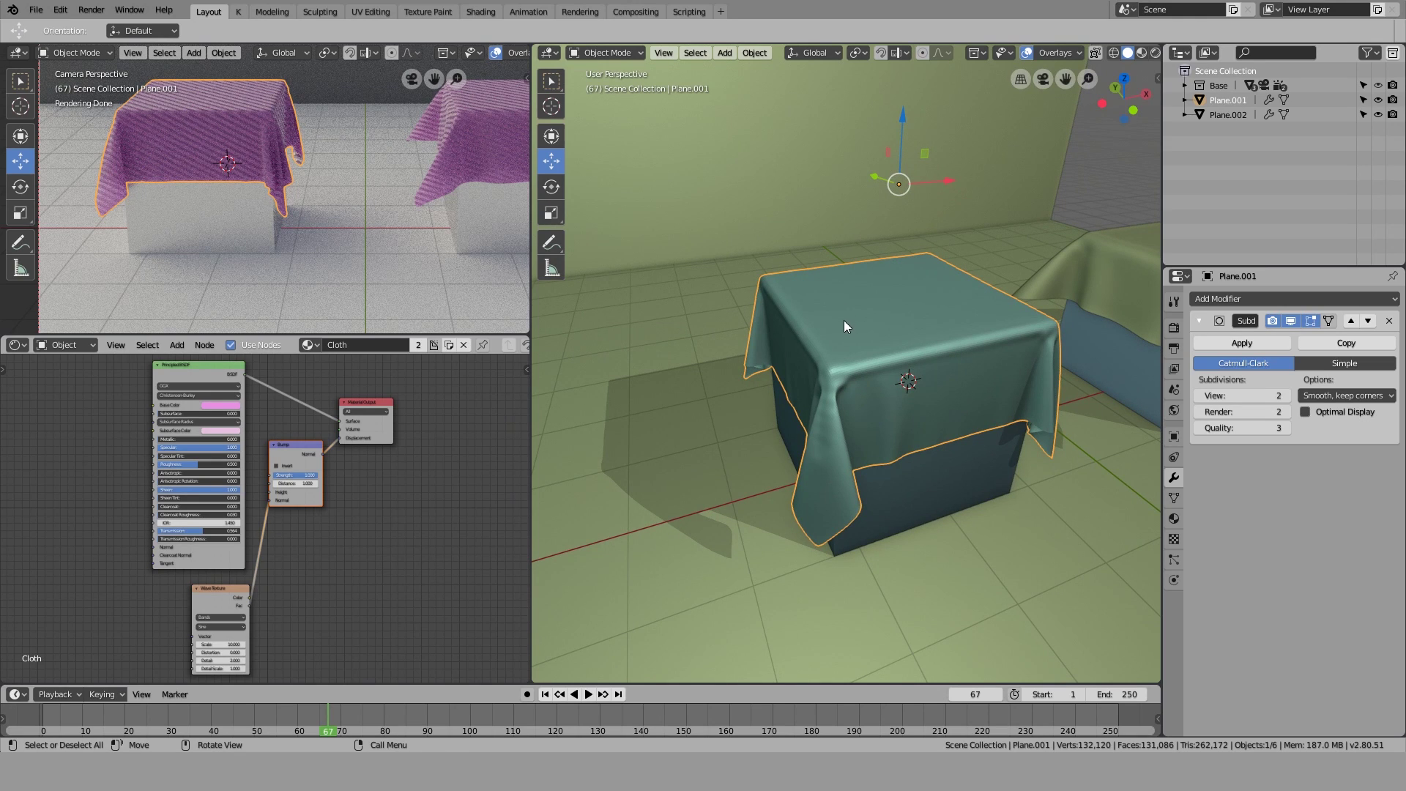
Deselect the teal cloth and examine its thin hanging corner up close
middle_drag(844, 322, 773, 320)
click(620, 218)
middle_drag(621, 219, 631, 256)
shift+middle_drag(646, 353, 705, 368)
scroll(747, 400, up, 4)
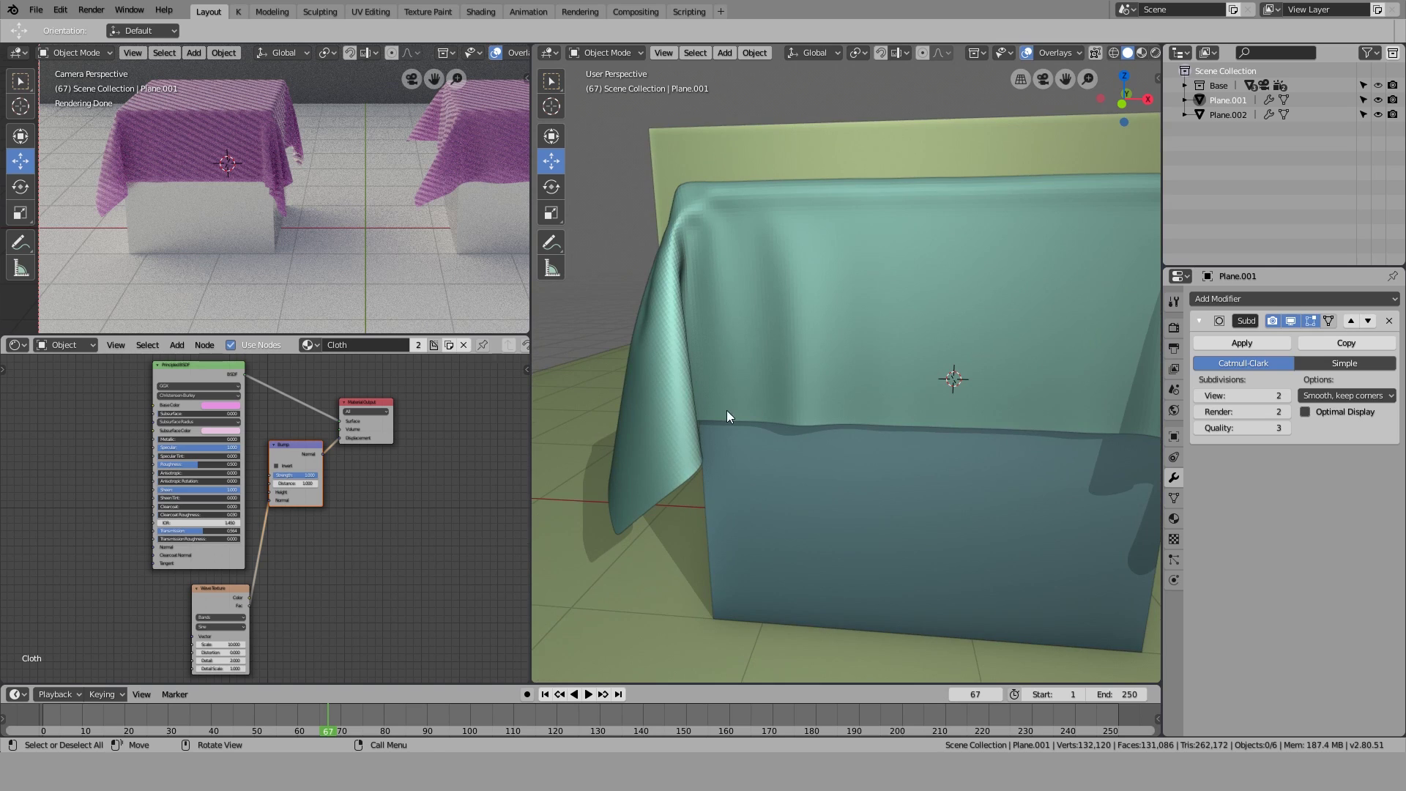
shift+middle_drag(685, 487, 720, 408)
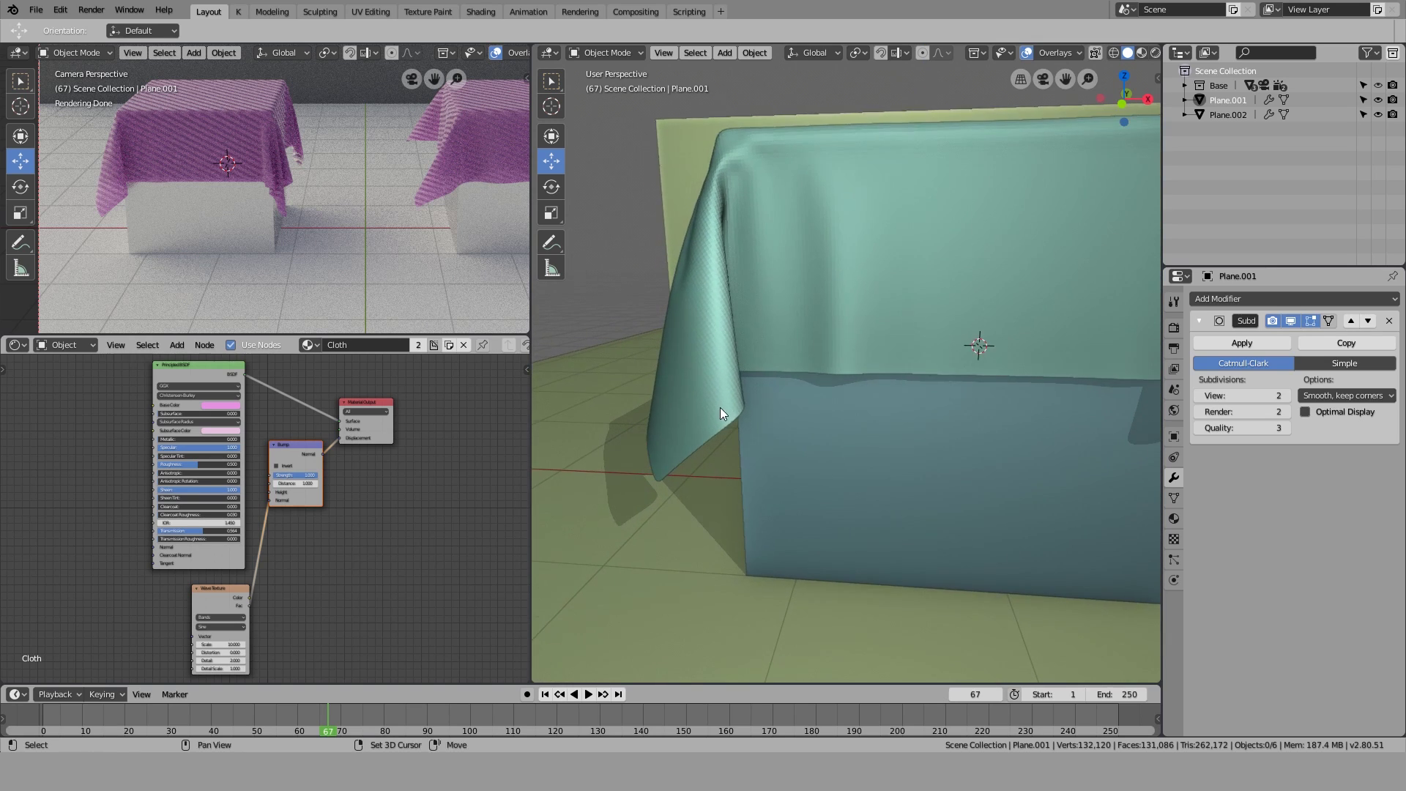
Select the teal cloth Plane.001 and add a Solidify modifier to give it thickness
click(727, 345)
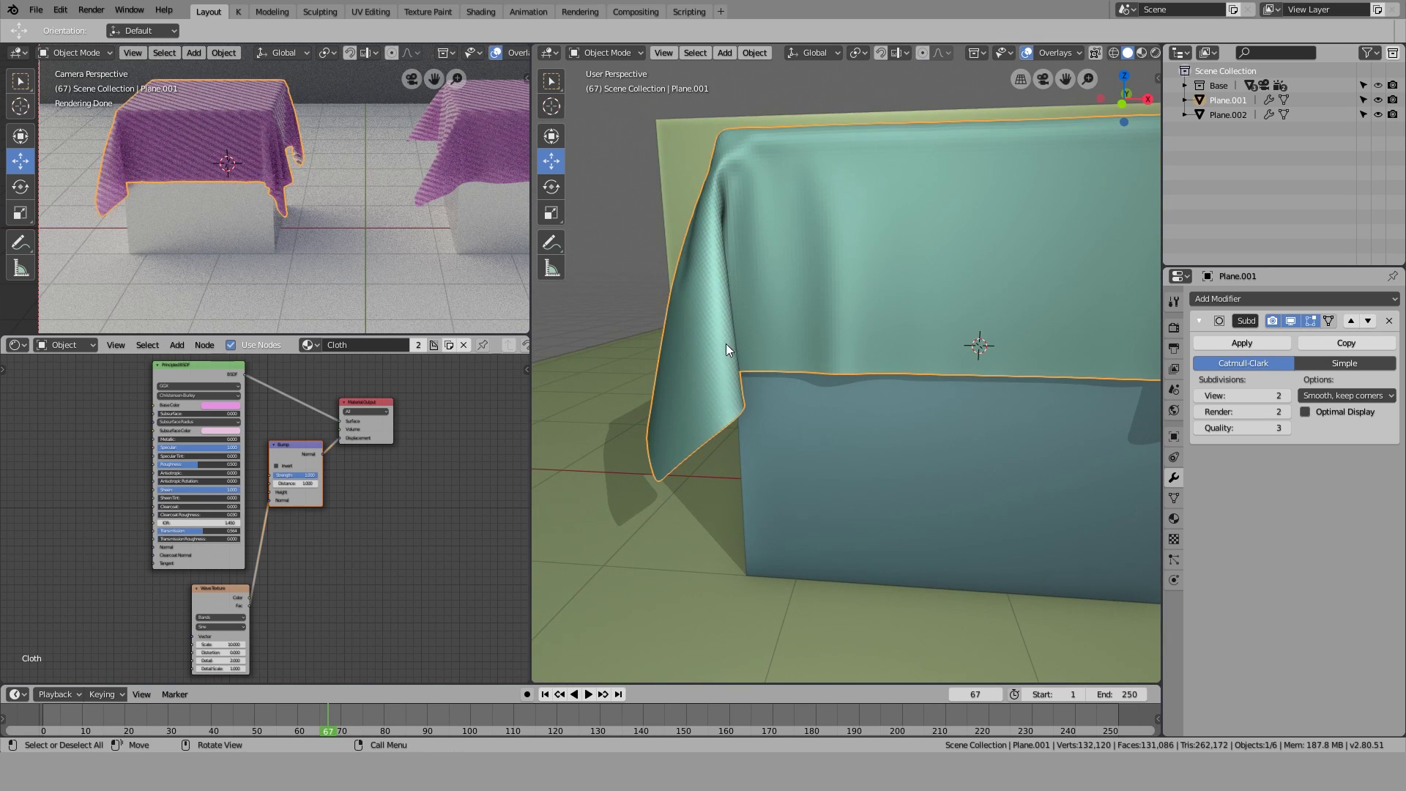
click(1241, 301)
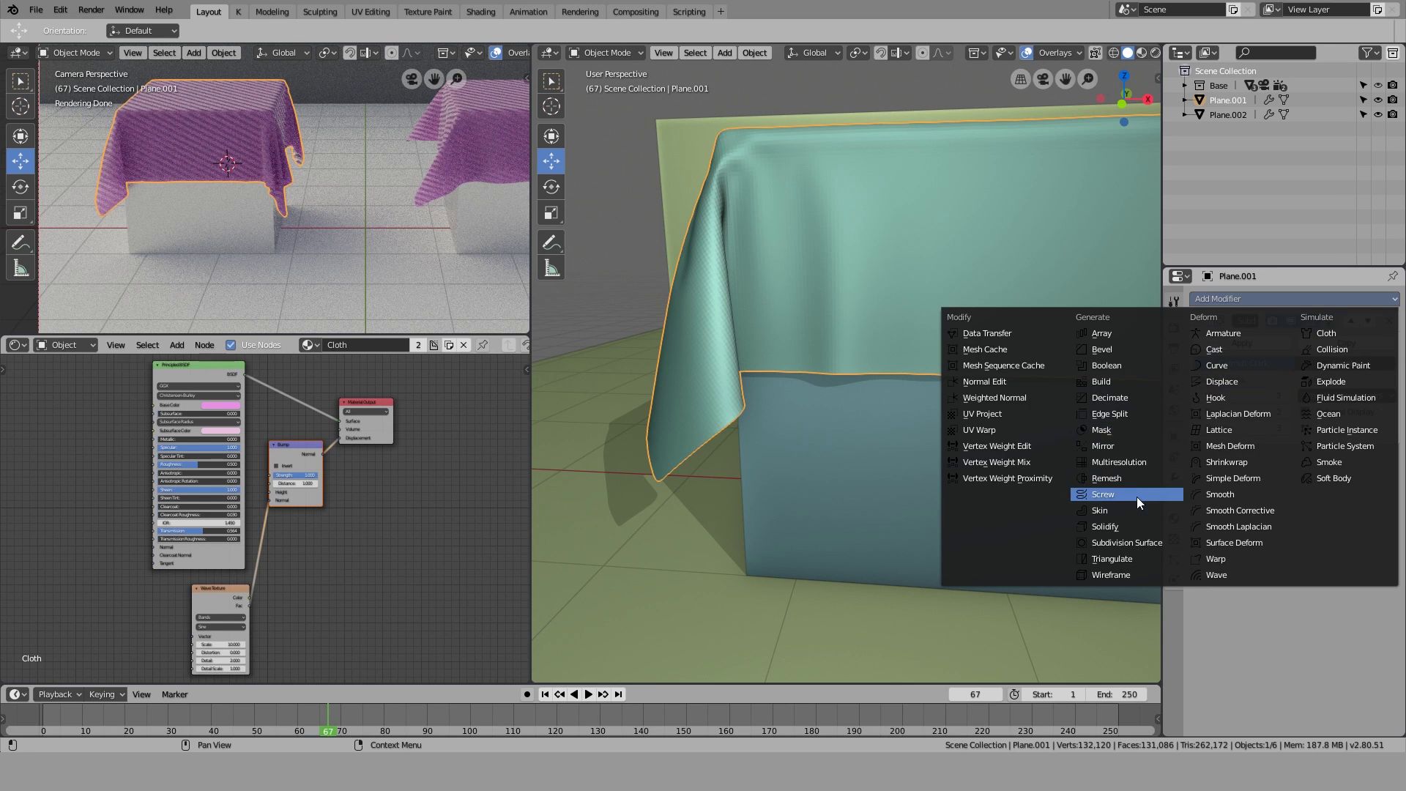
click(1123, 528)
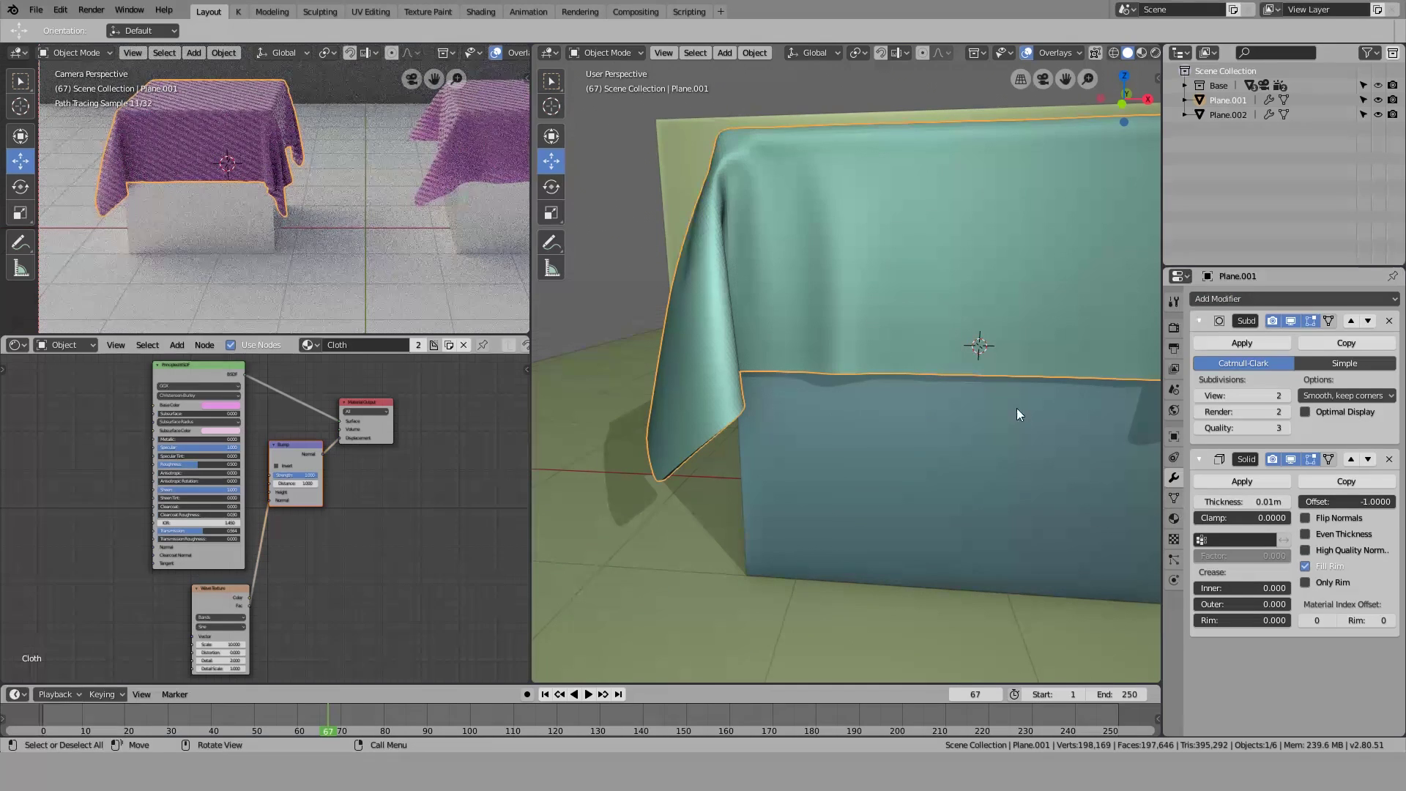
Toggle the Solidify modifier's viewport and render visibility off and back on to compare the teal cloth's edge thickness
middle_drag(849, 371, 776, 258)
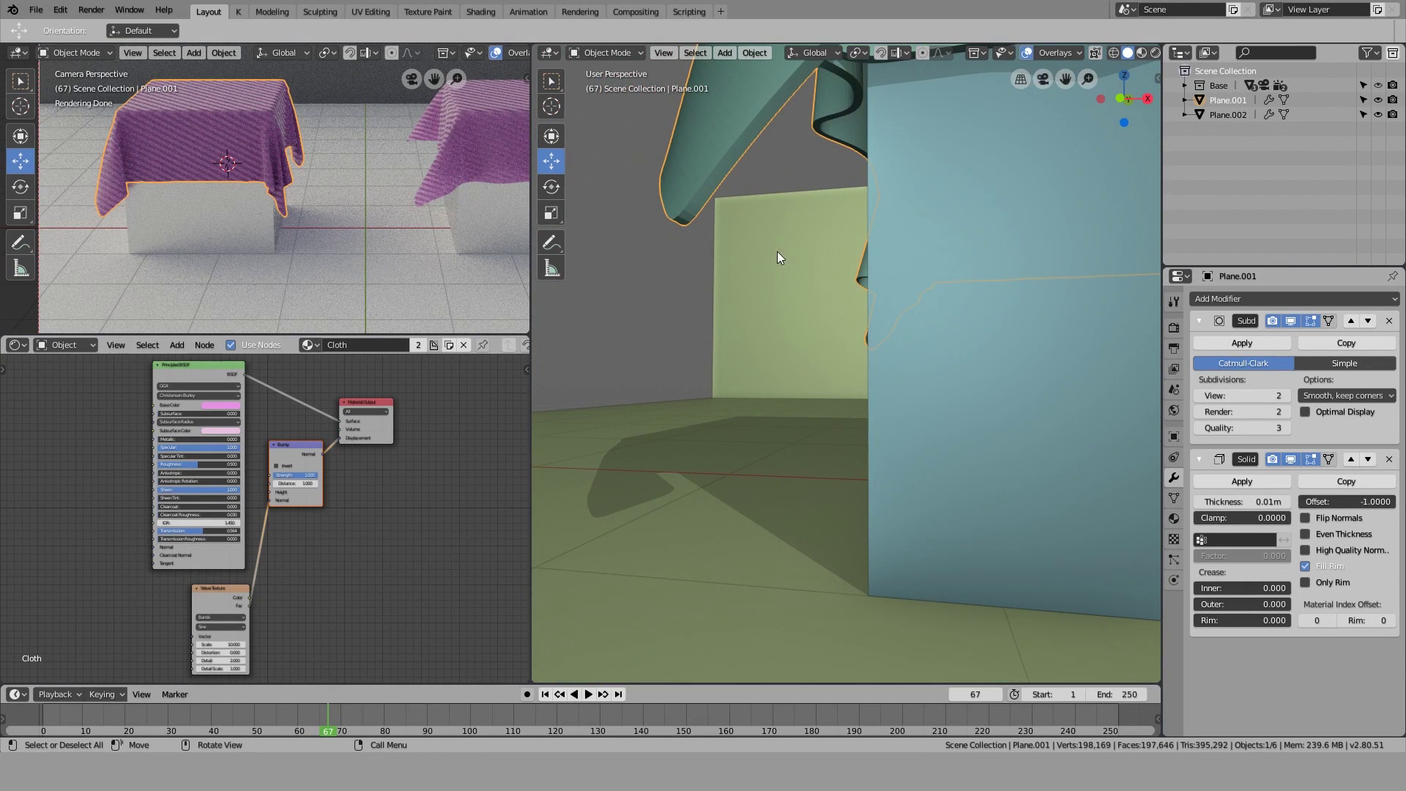
click(1292, 461)
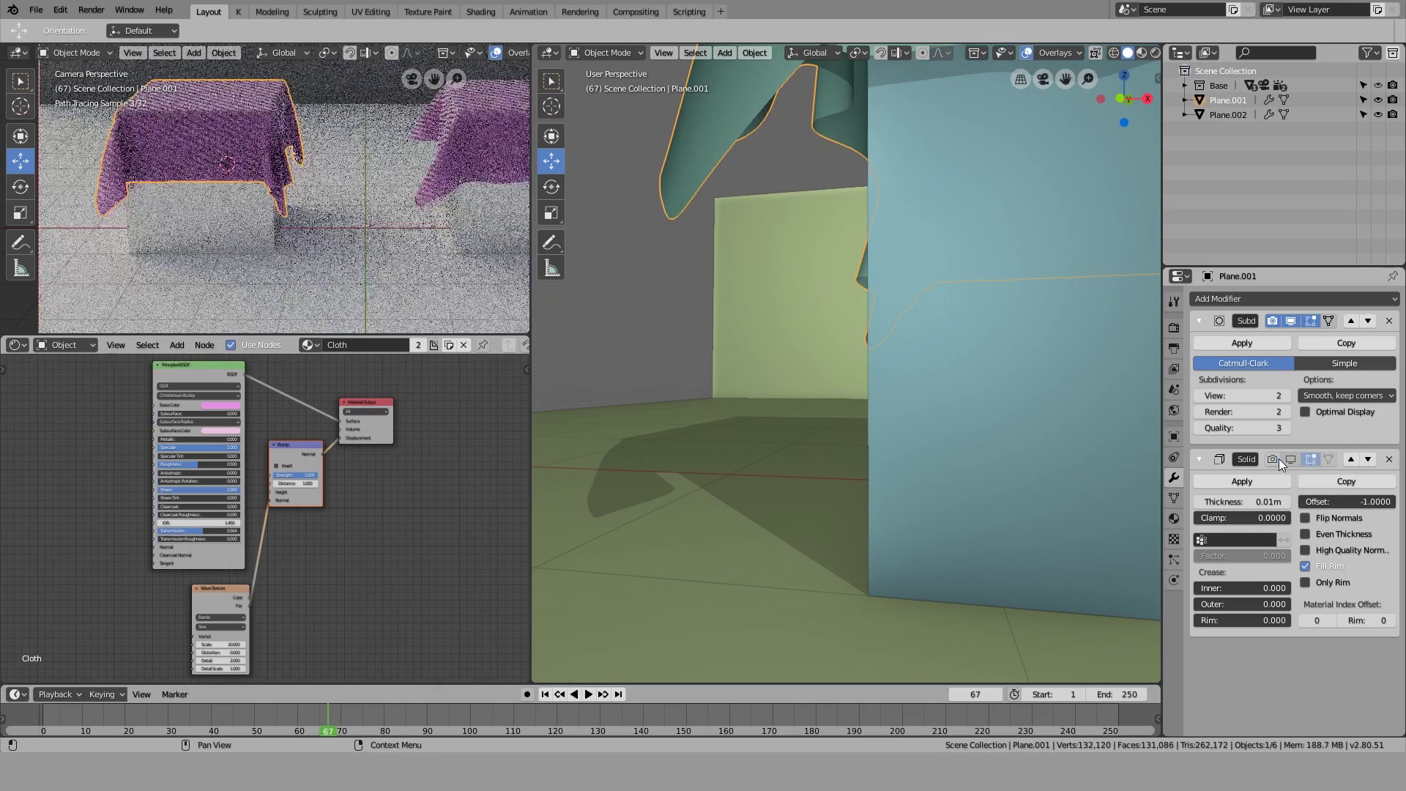
click(1291, 460)
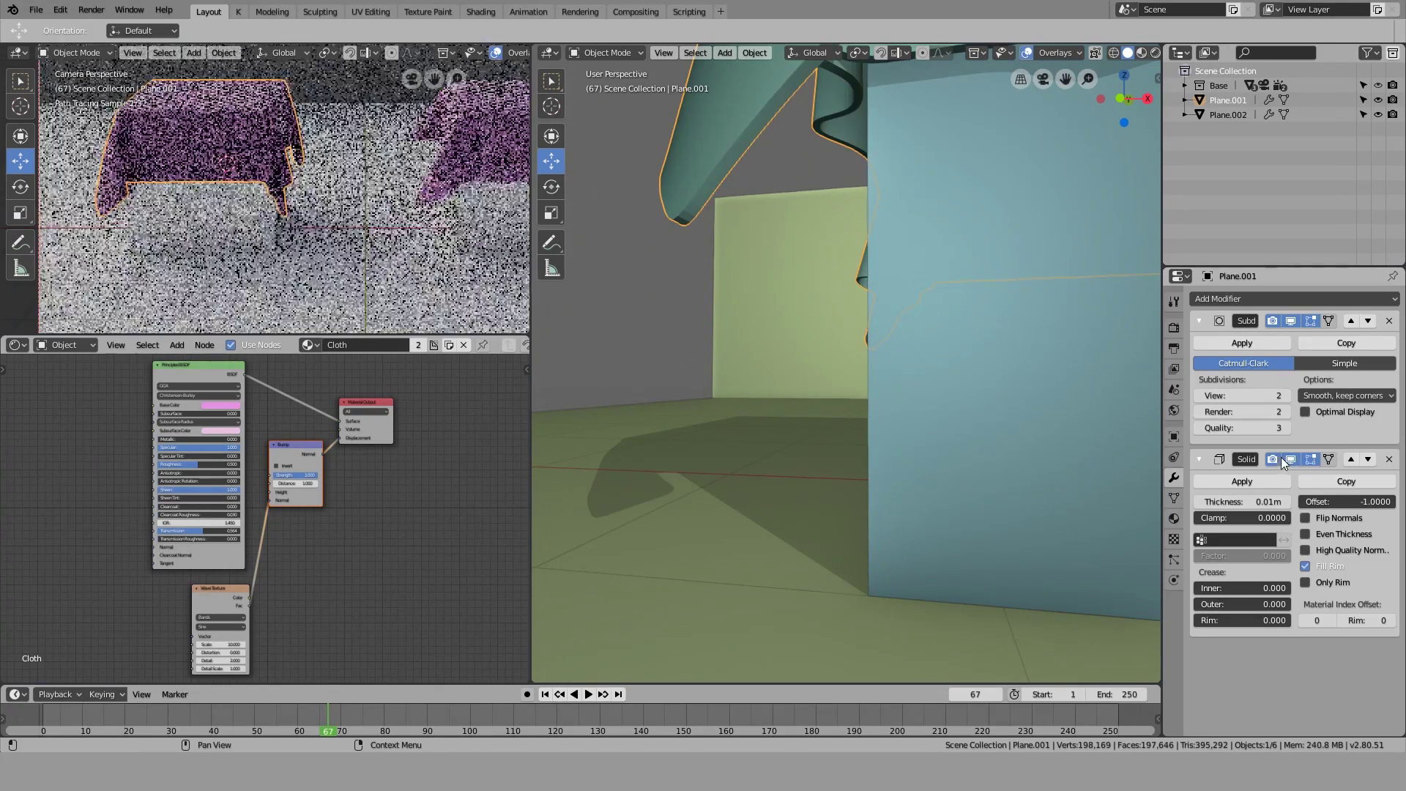
click(1273, 459)
scroll(785, 358, down, 3)
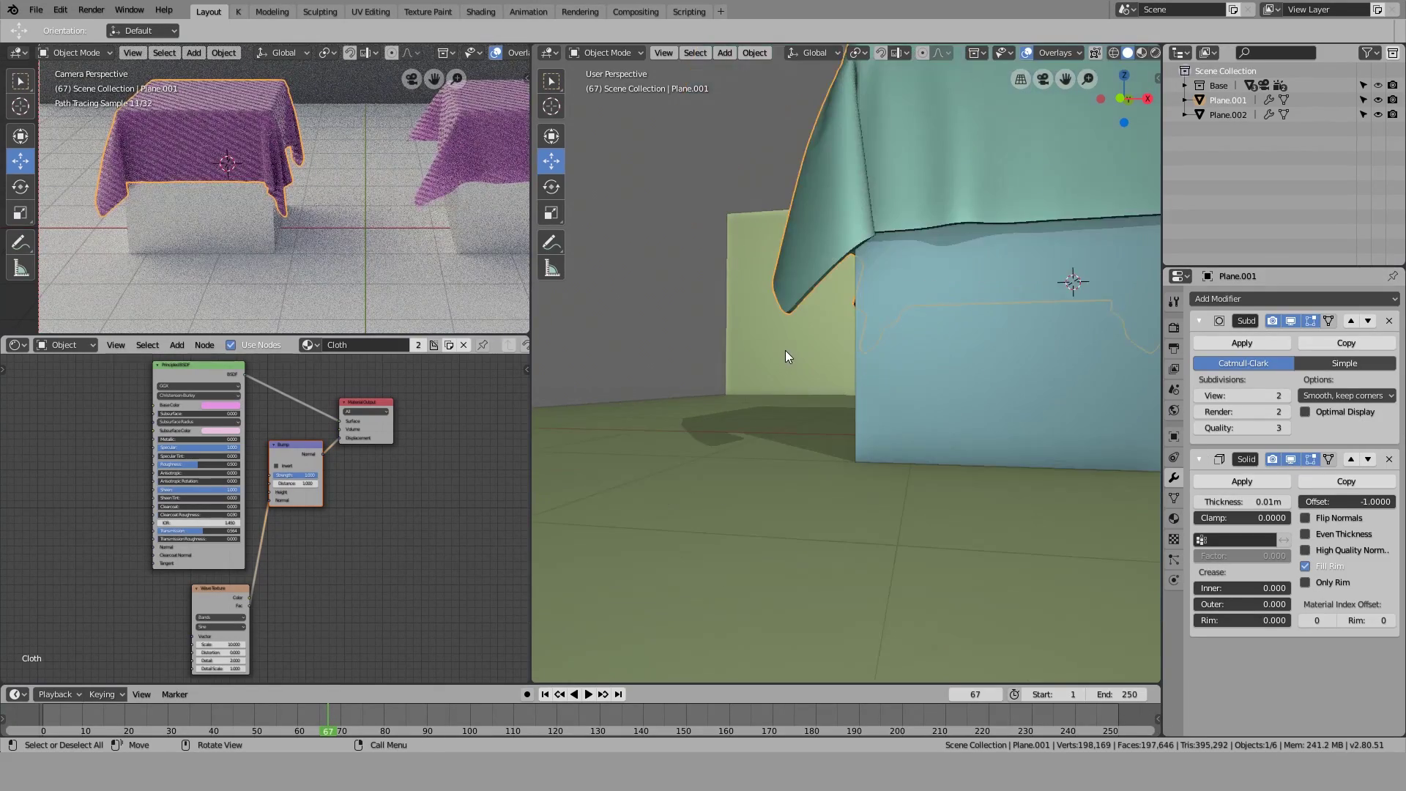
Deselect the teal cloth and examine its thickened hem and folds from below and around the cube
click(652, 185)
middle_drag(665, 194, 710, 251)
scroll(777, 252, down, 3)
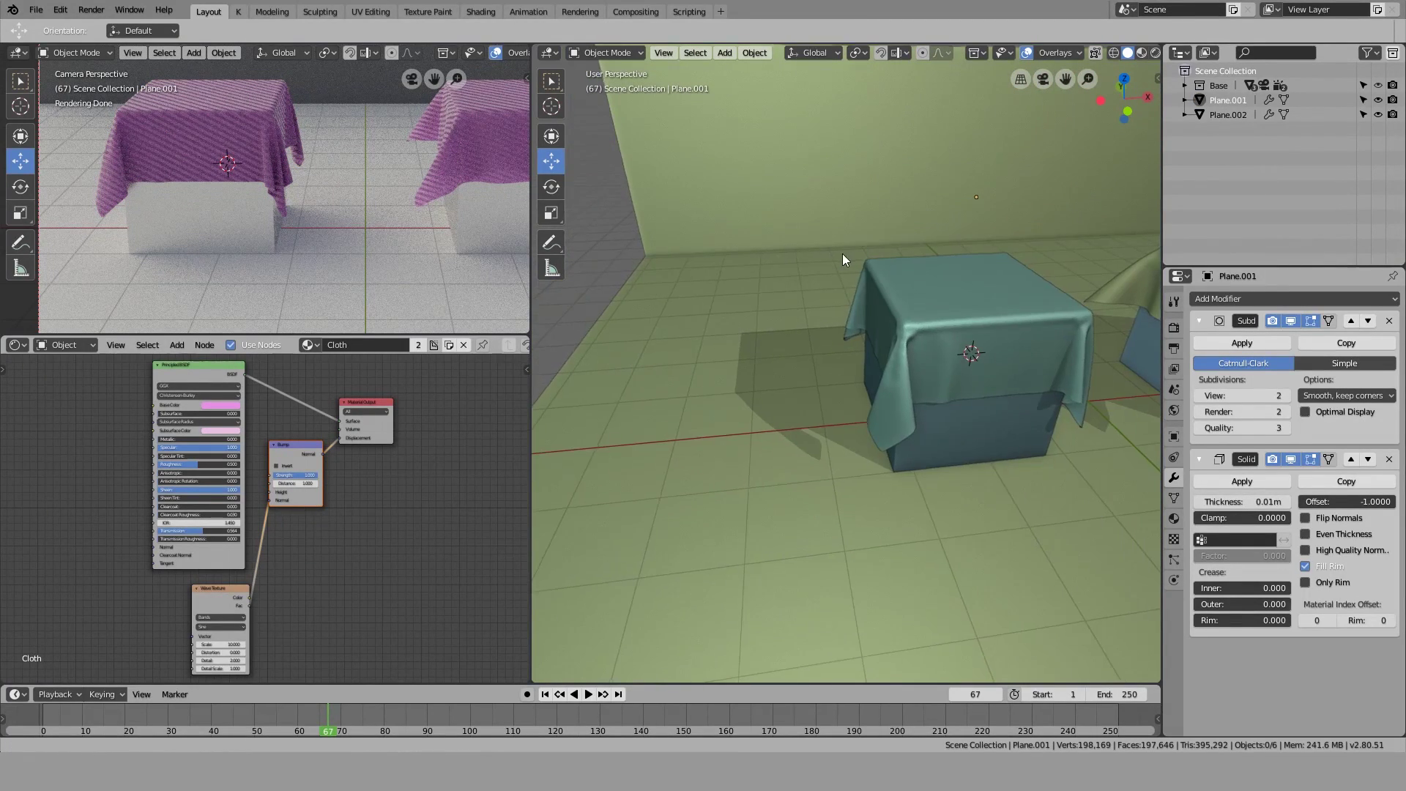
middle_drag(843, 254, 773, 281)
scroll(841, 364, up, 3)
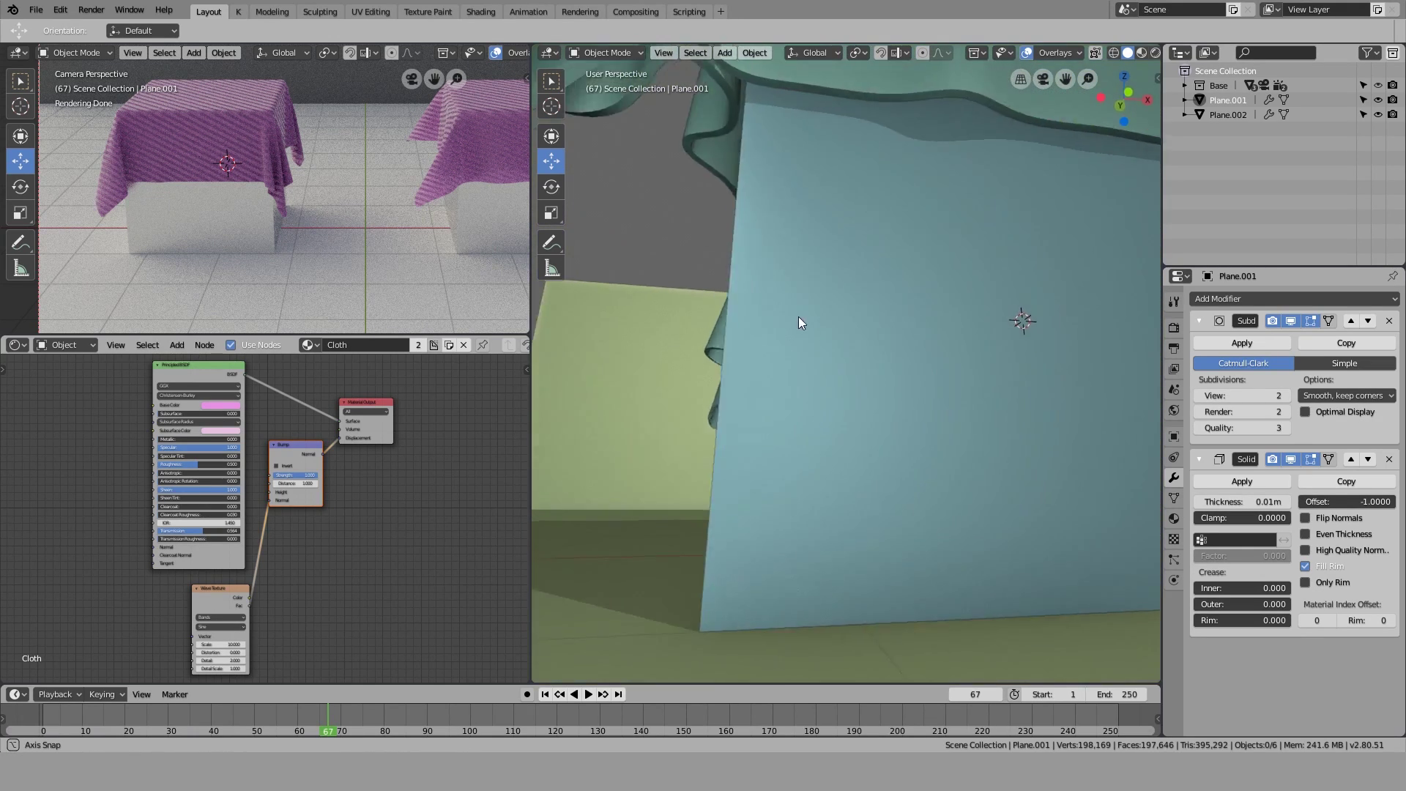
scroll(767, 335, down, 5)
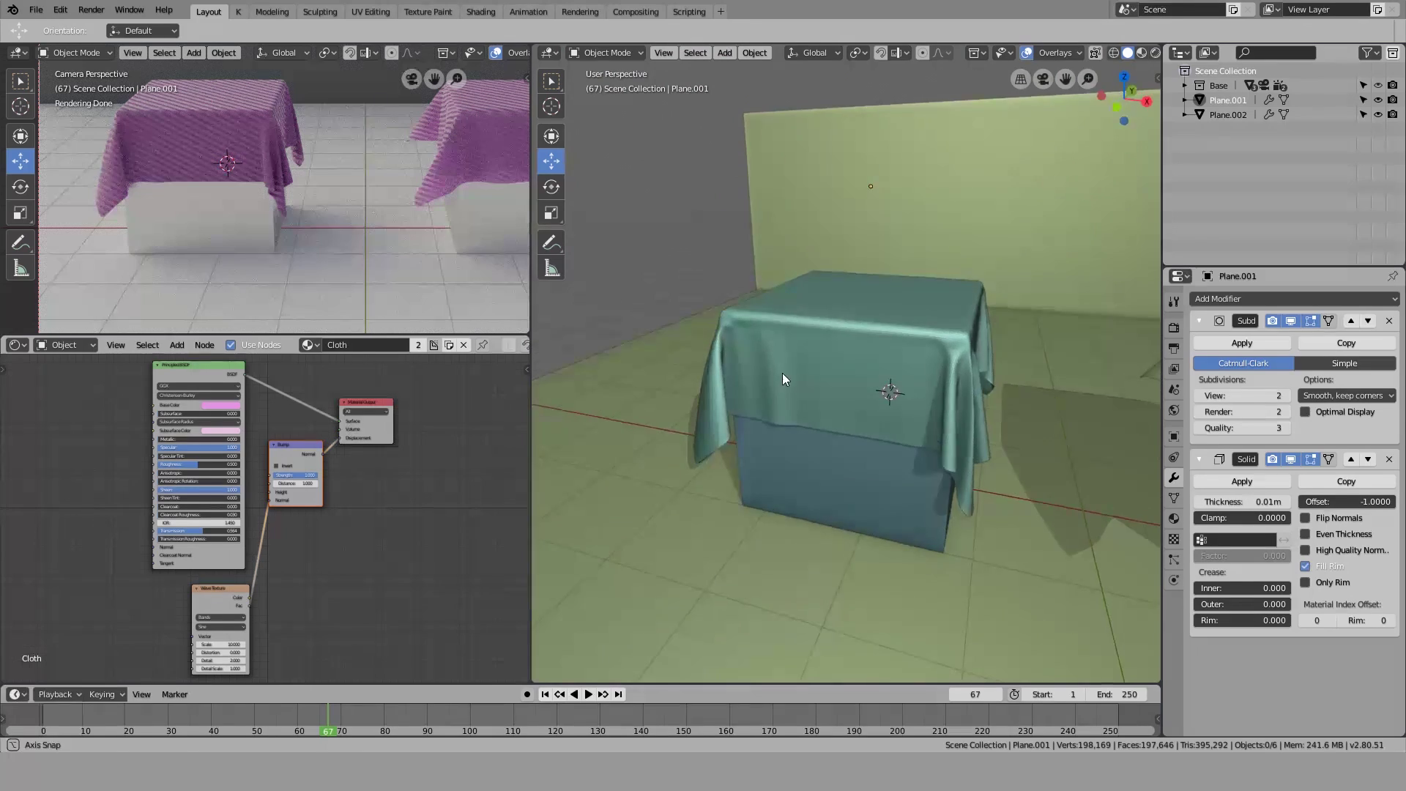
Select the teal cloth Plane.001 again and bring both draped cubes into view for comparison
click(959, 438)
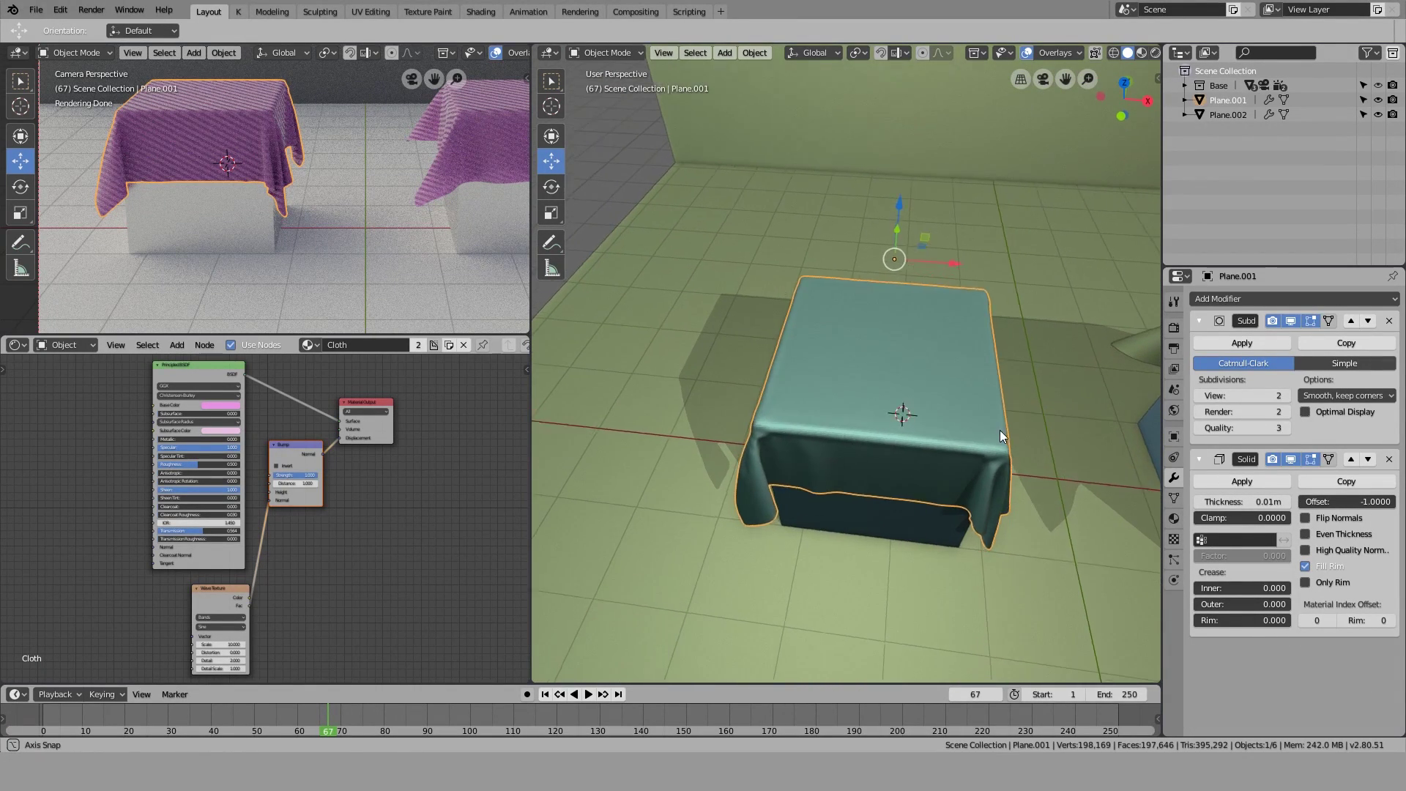
scroll(1009, 342, down, 3)
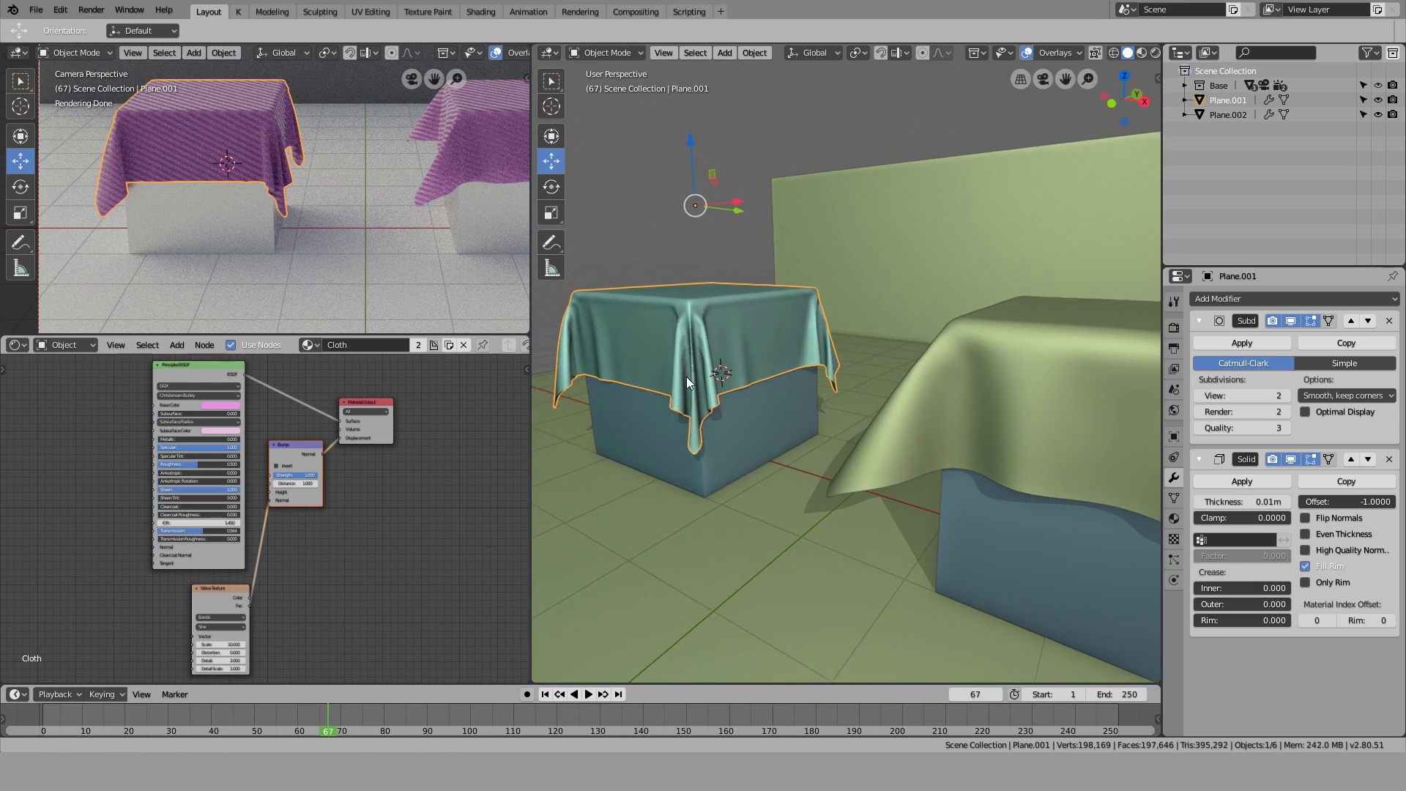
scroll(734, 373, down, 2)
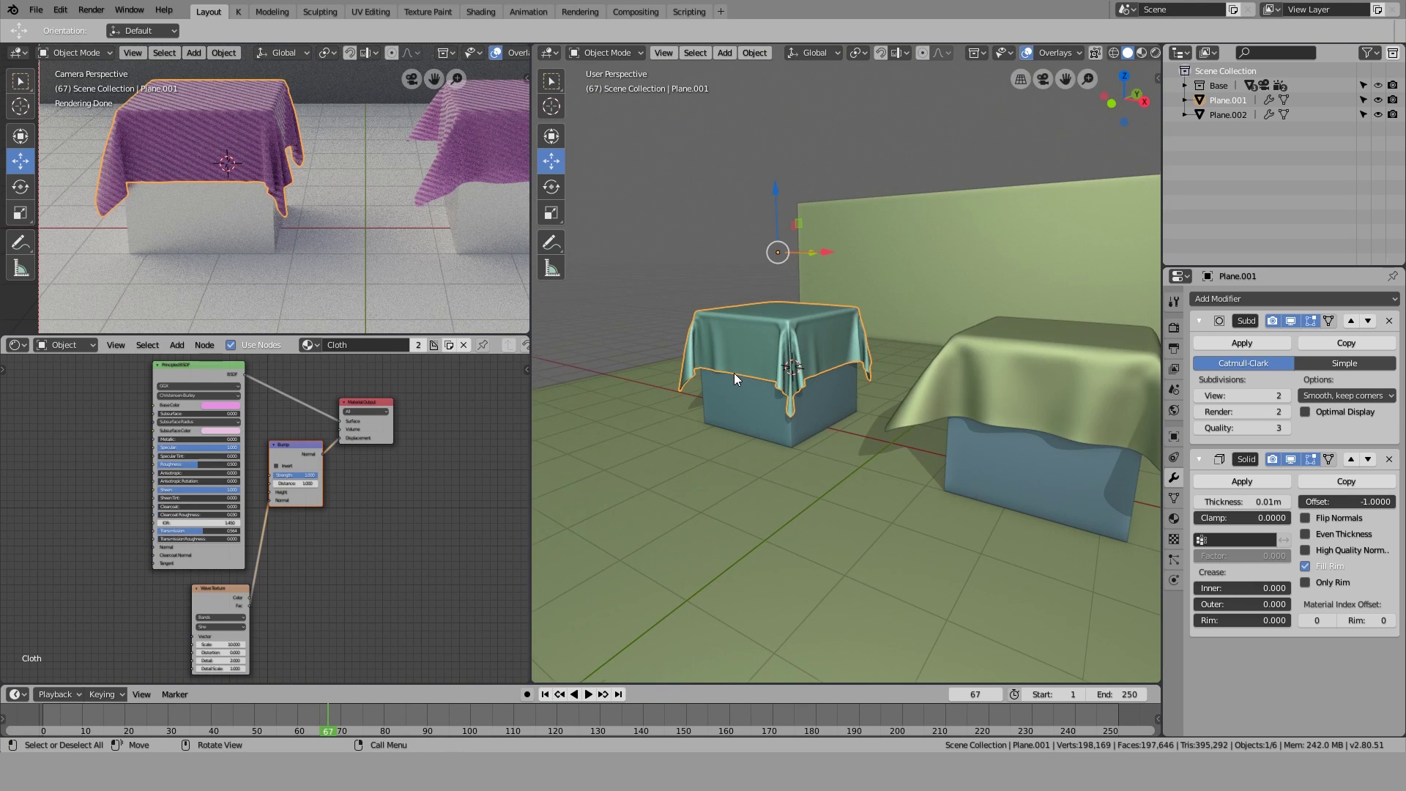